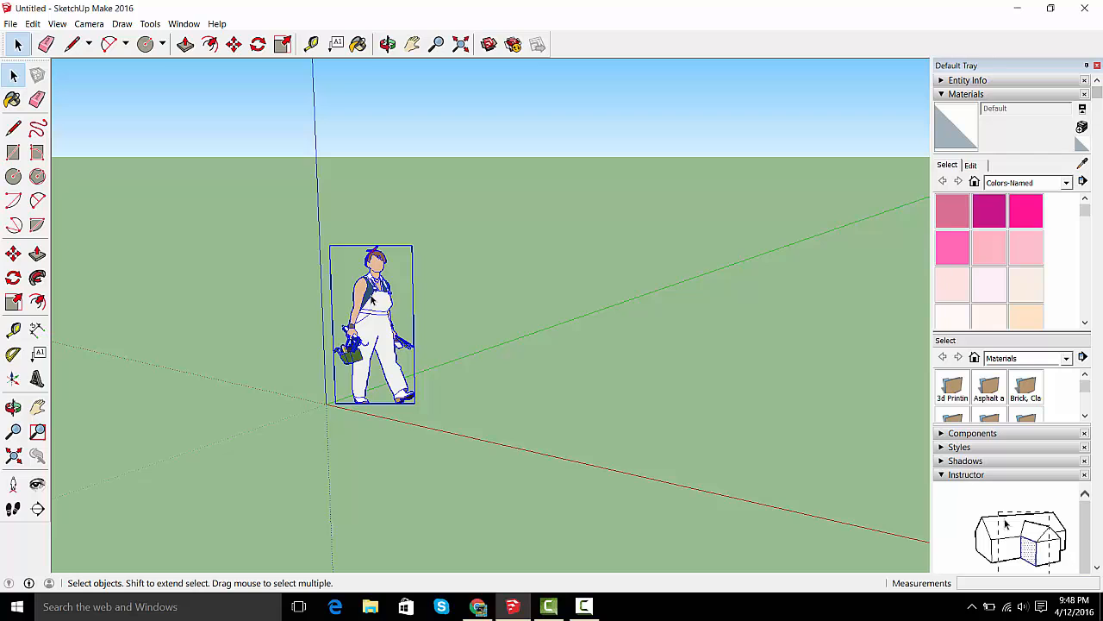
# - Delete the default figure and draw a flat circle on the ground plane centred at the origin
pyautogui.press('Delete')
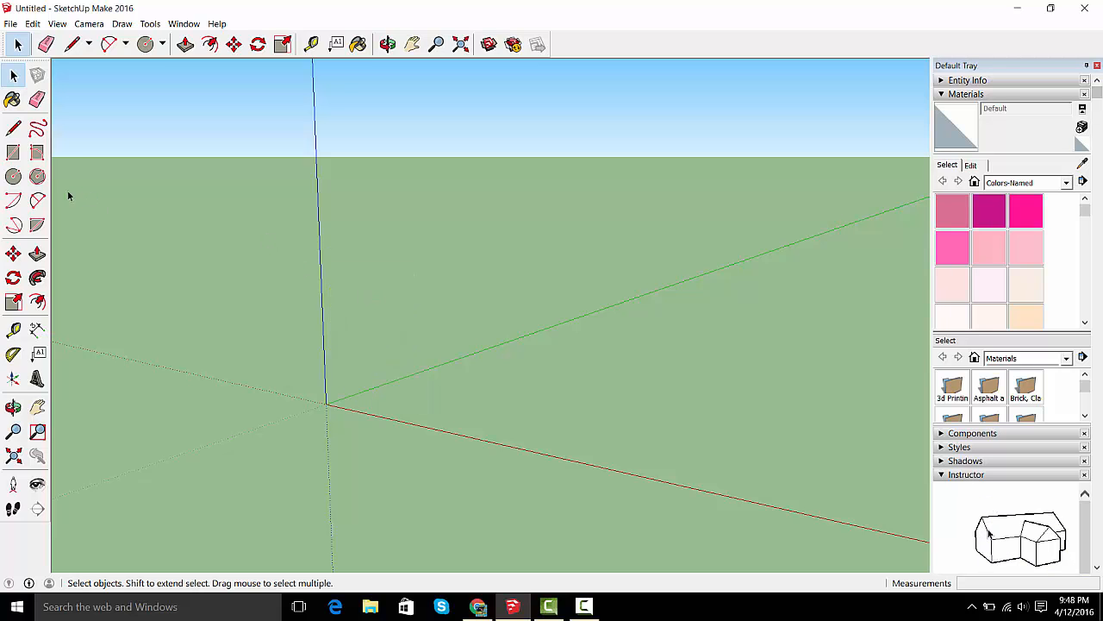
pyautogui.click(13, 176)
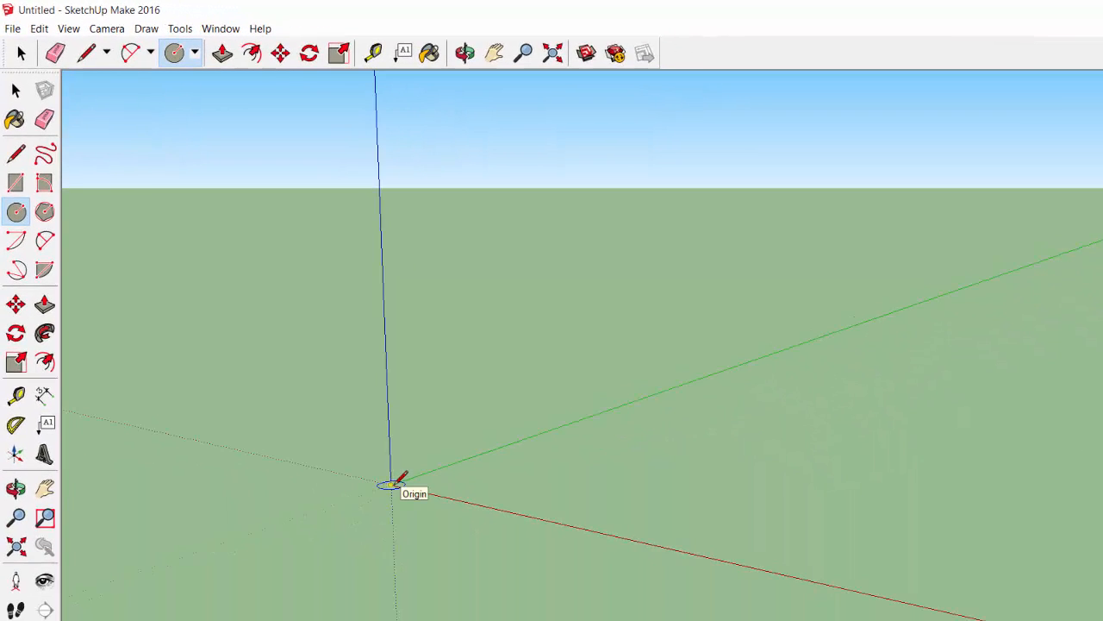
pyautogui.click(393, 484)
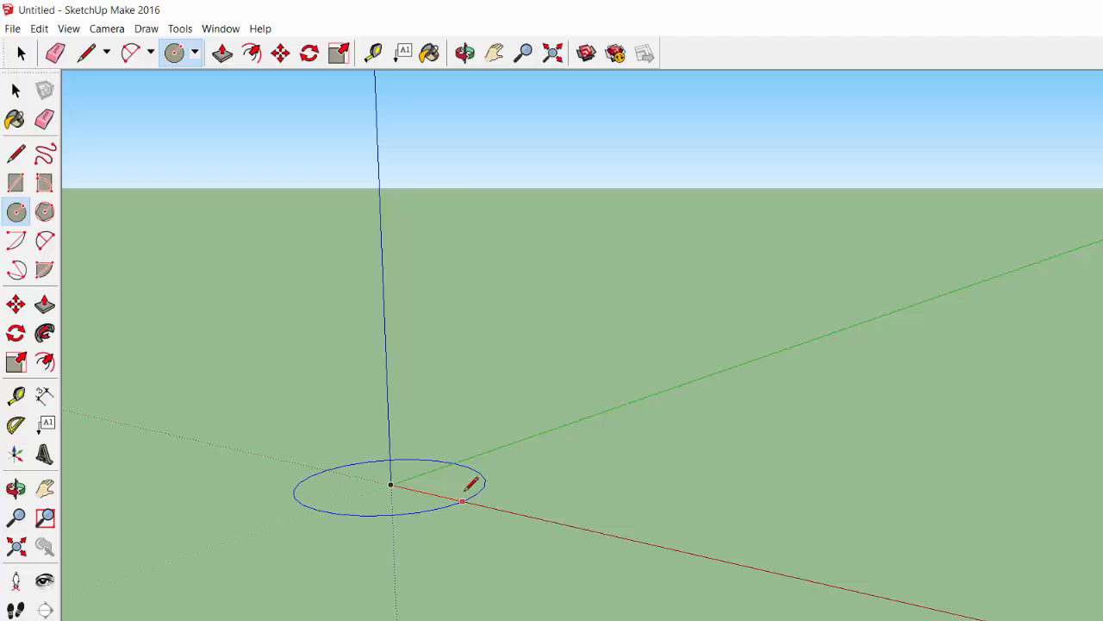
pyautogui.click(463, 491)
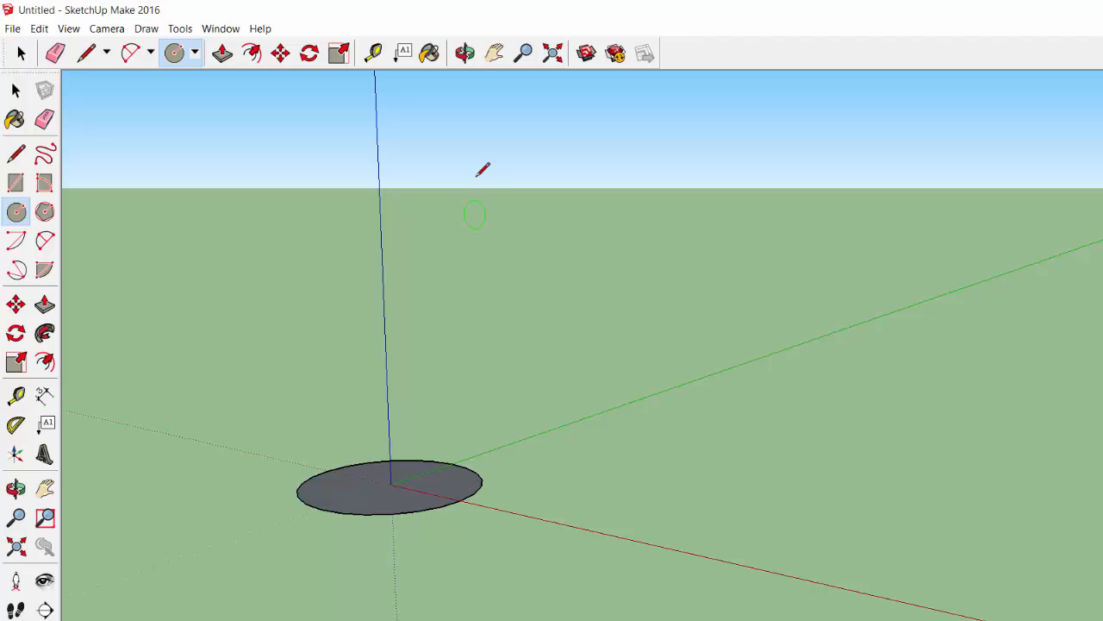
# - Draw a slightly smaller upright circle centred at the origin, standing perpendicular to the red axis across the ground circle
pyautogui.click(465, 54)
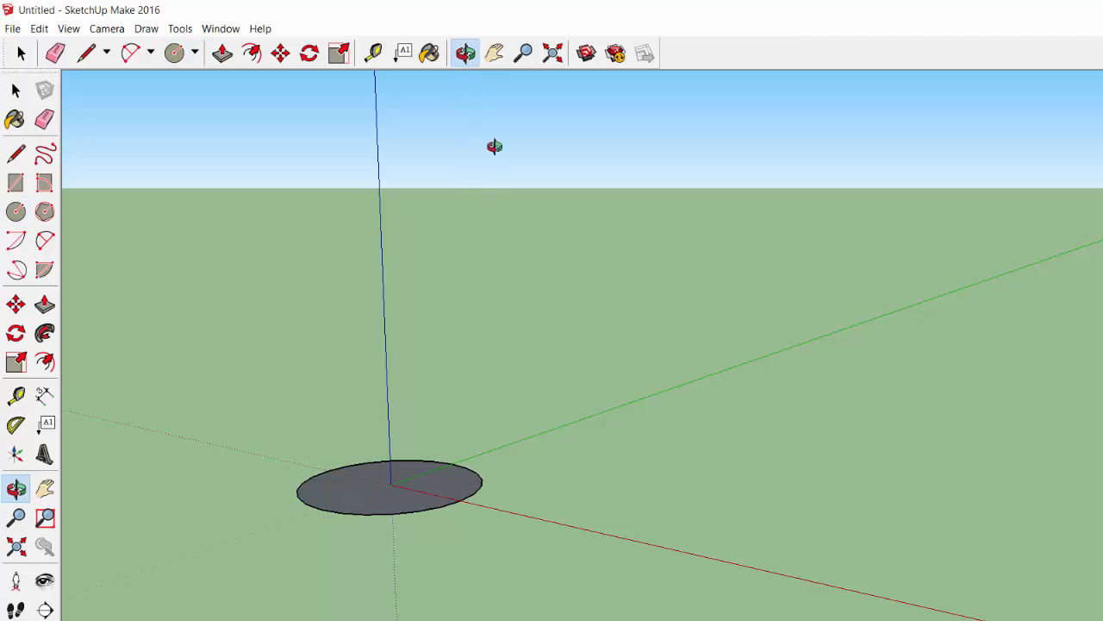
pyautogui.moveTo(578, 433); pyautogui.dragTo(243, 330)
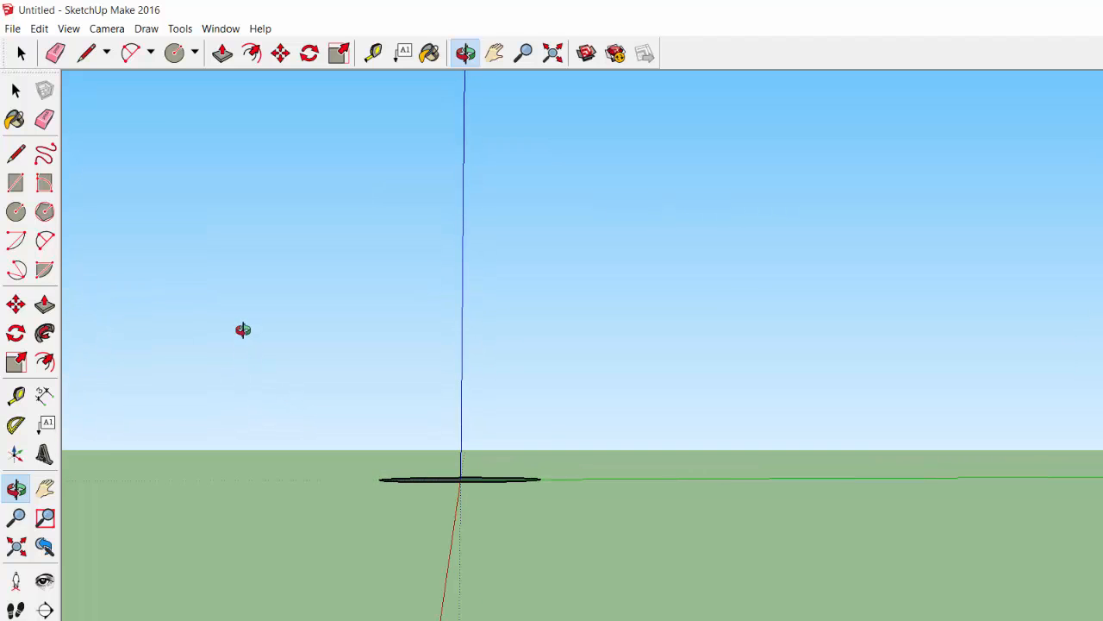
pyautogui.click(16, 213)
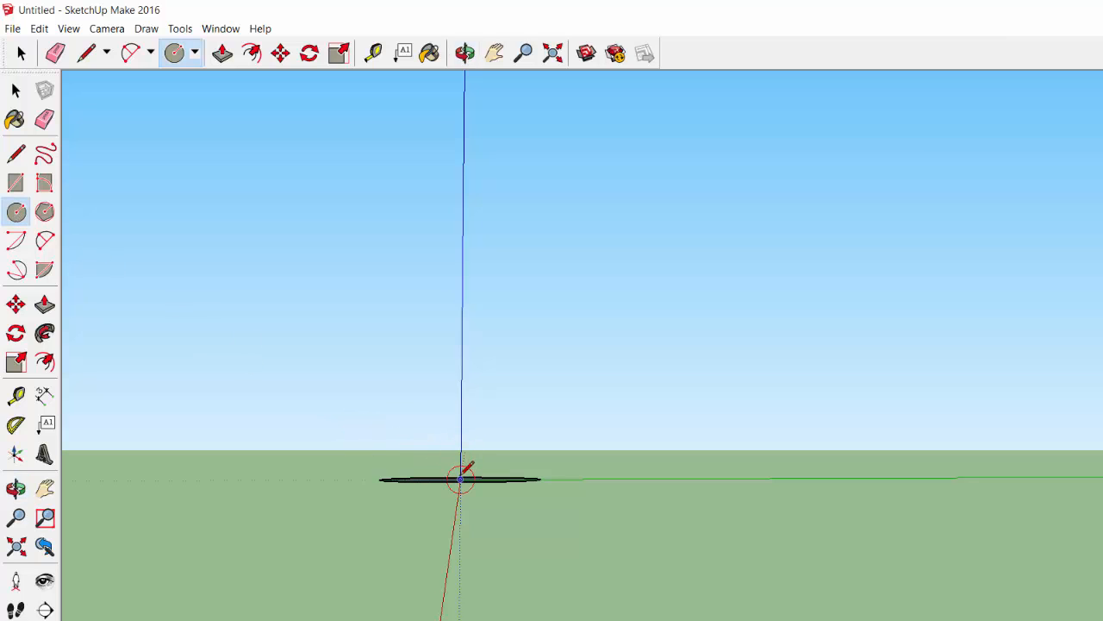
pyautogui.click(461, 478)
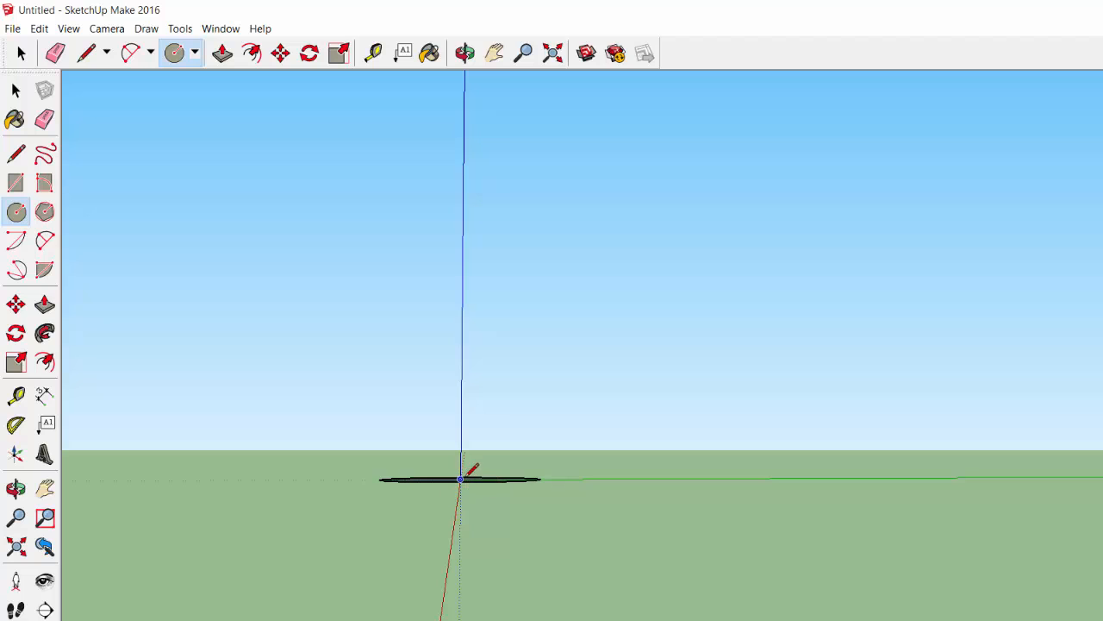
pyautogui.click(530, 476)
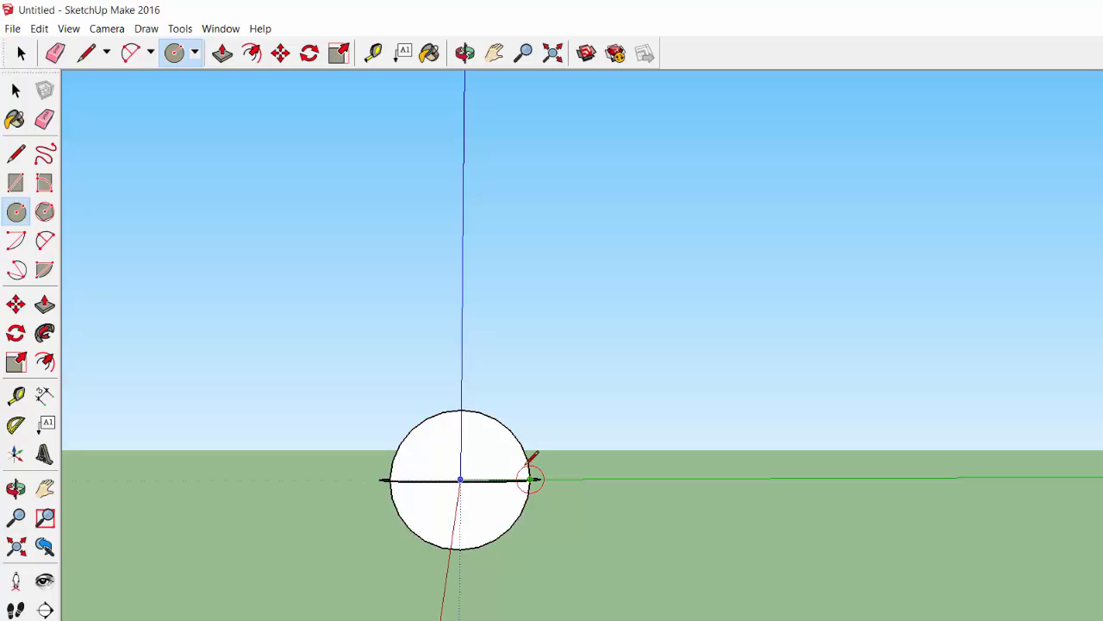
# - Use Follow Me to sweep the upright circle around the ground circle's face and form a sphere
pyautogui.click(465, 59)
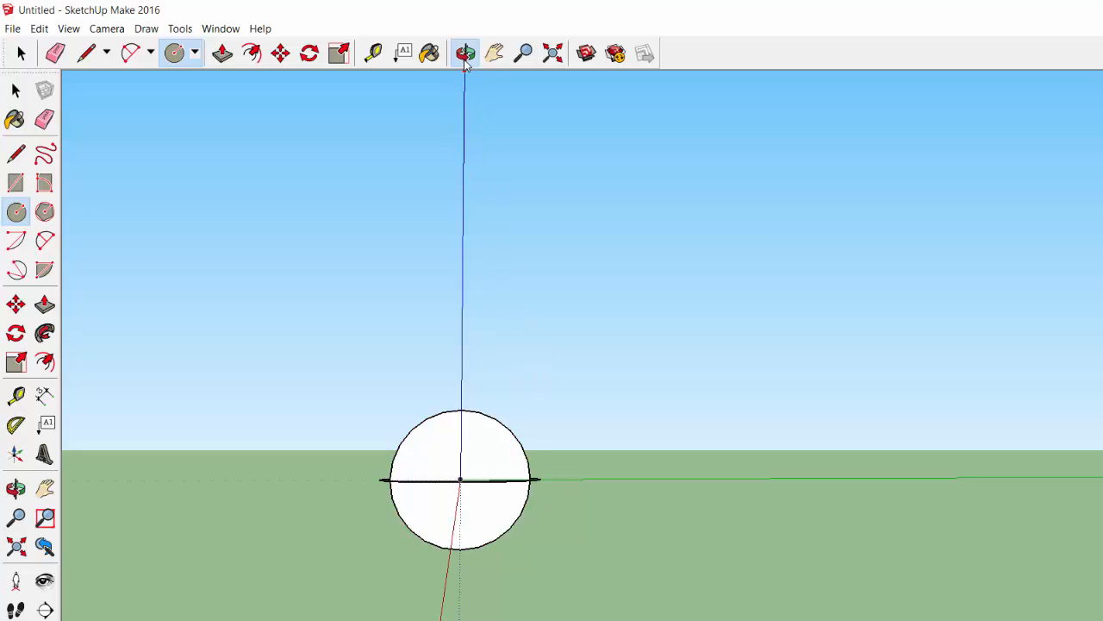
pyautogui.moveTo(382, 264); pyautogui.dragTo(1098, 483)
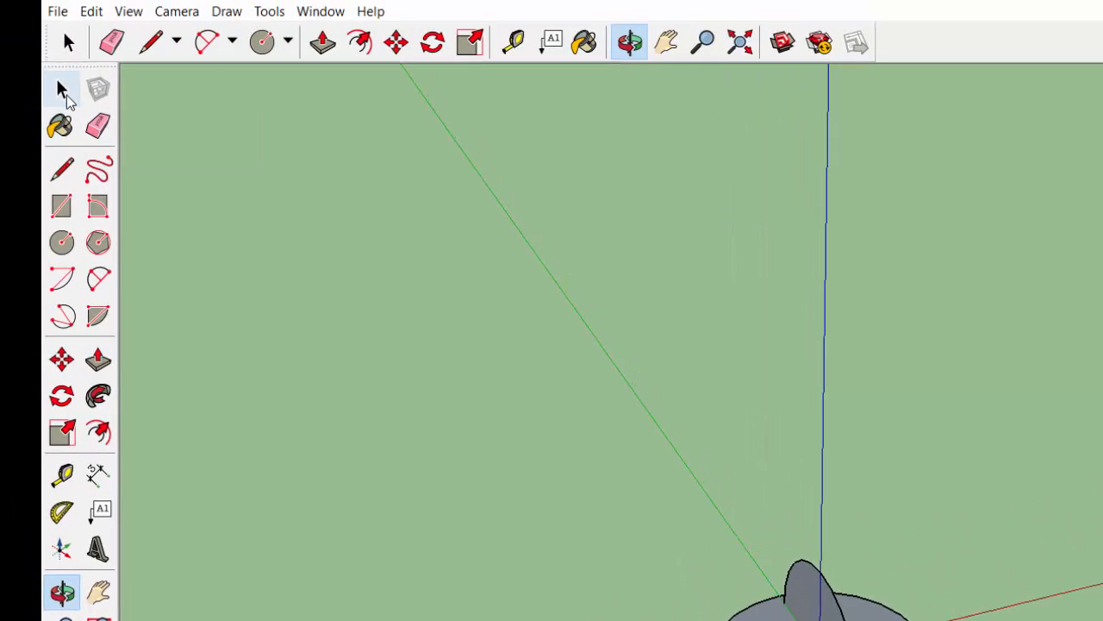
pyautogui.click(62, 90)
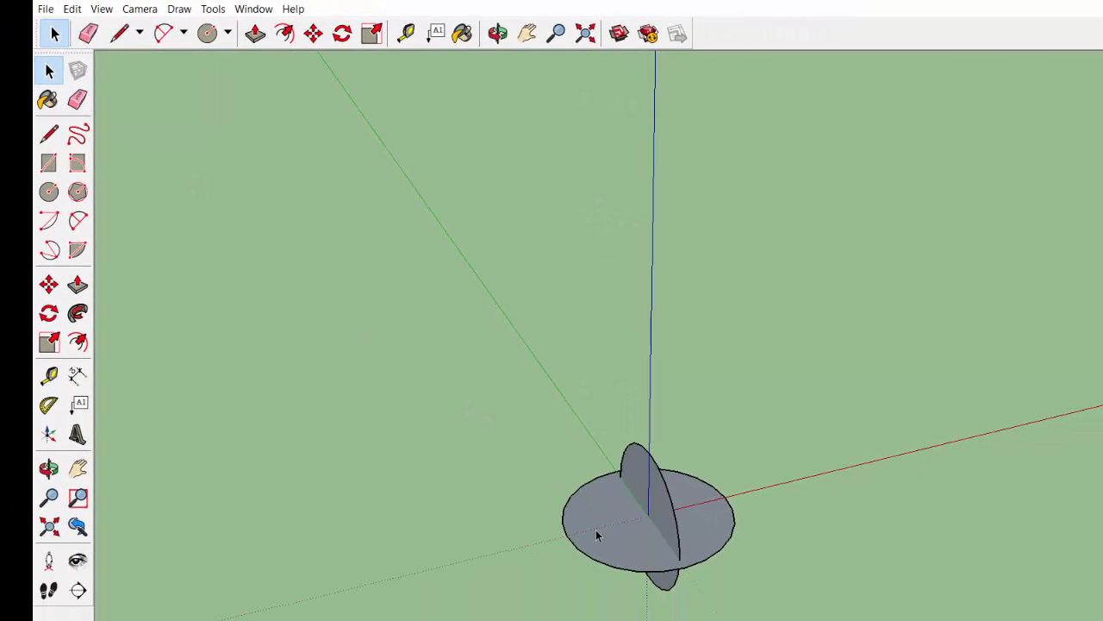
pyautogui.click(595, 529)
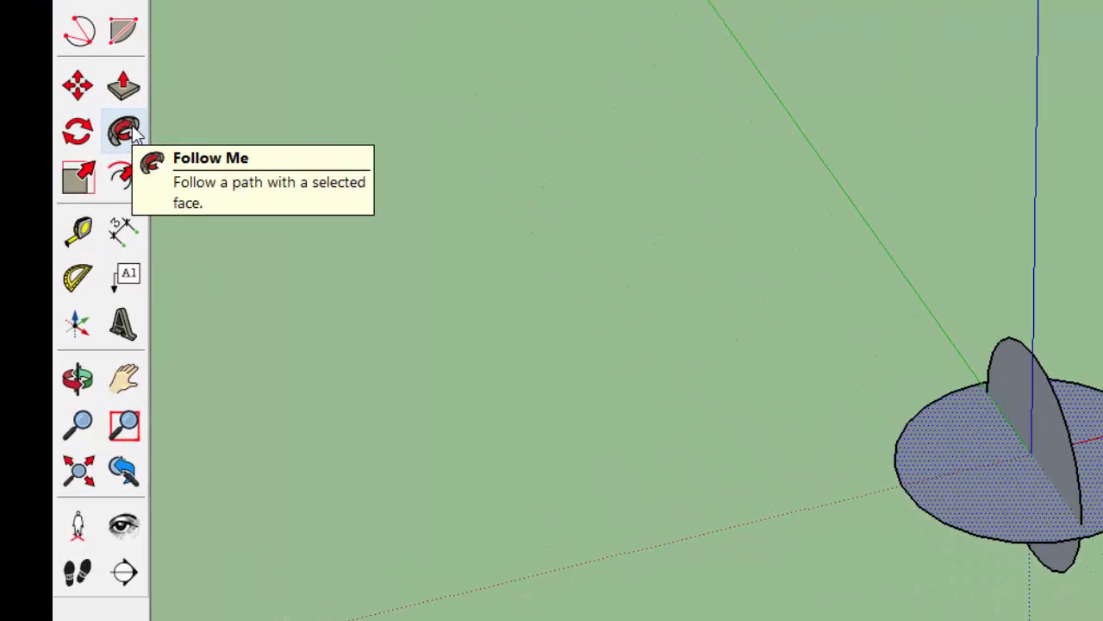
pyautogui.click(125, 131)
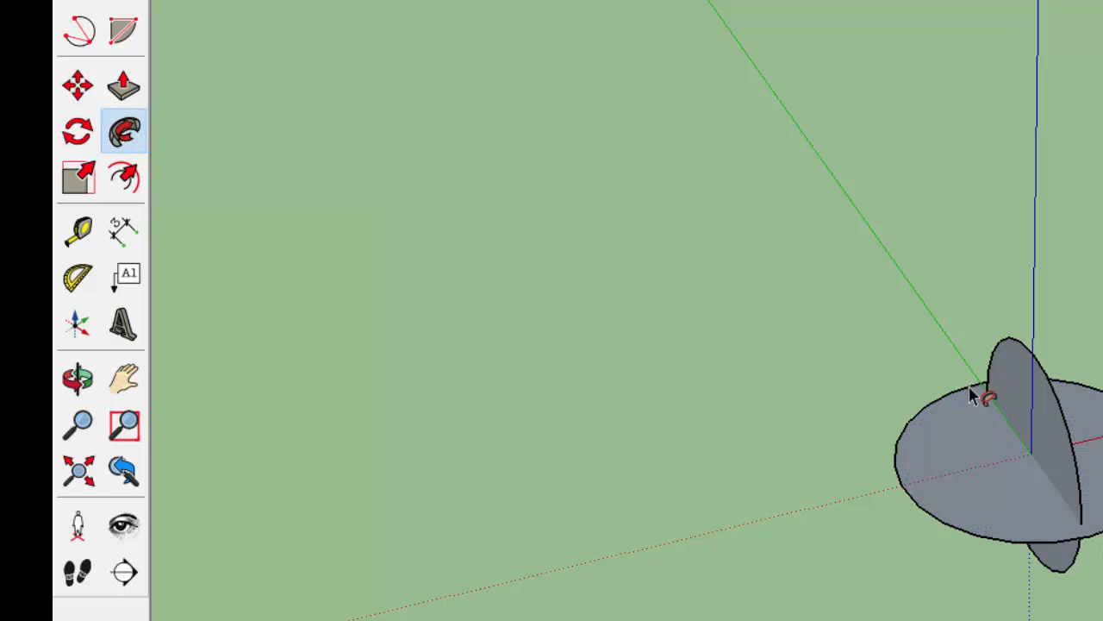
pyautogui.click(1030, 383)
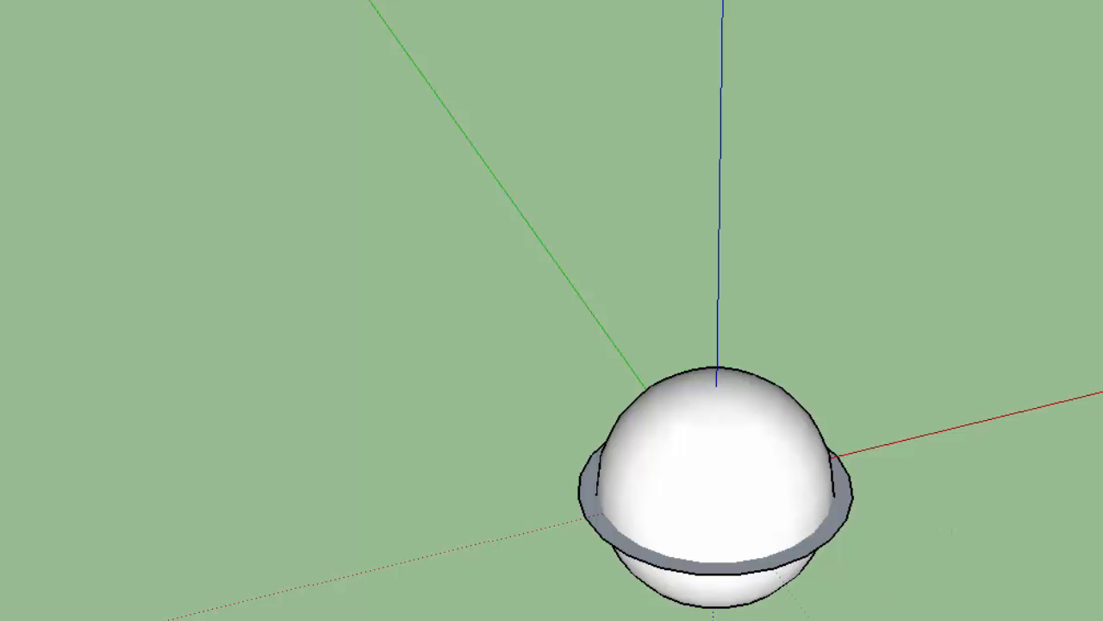
# - Erase the leftover ground circle around the sphere and paint the sphere with the 0002_MediumVioletRed material
pyautogui.click(123, 130)
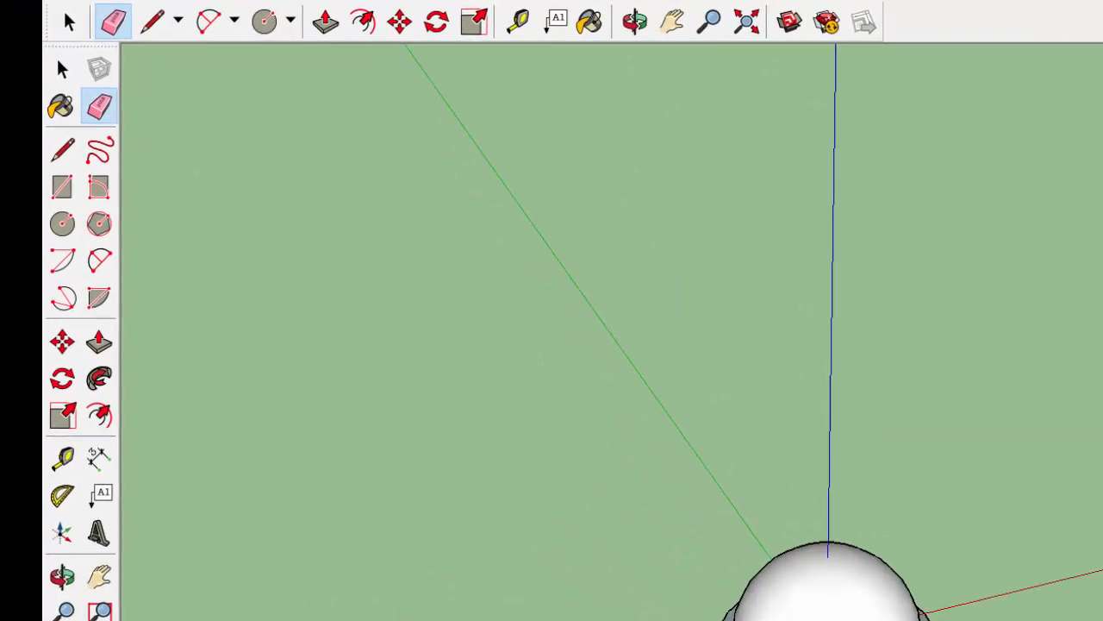
pyautogui.click(606, 548)
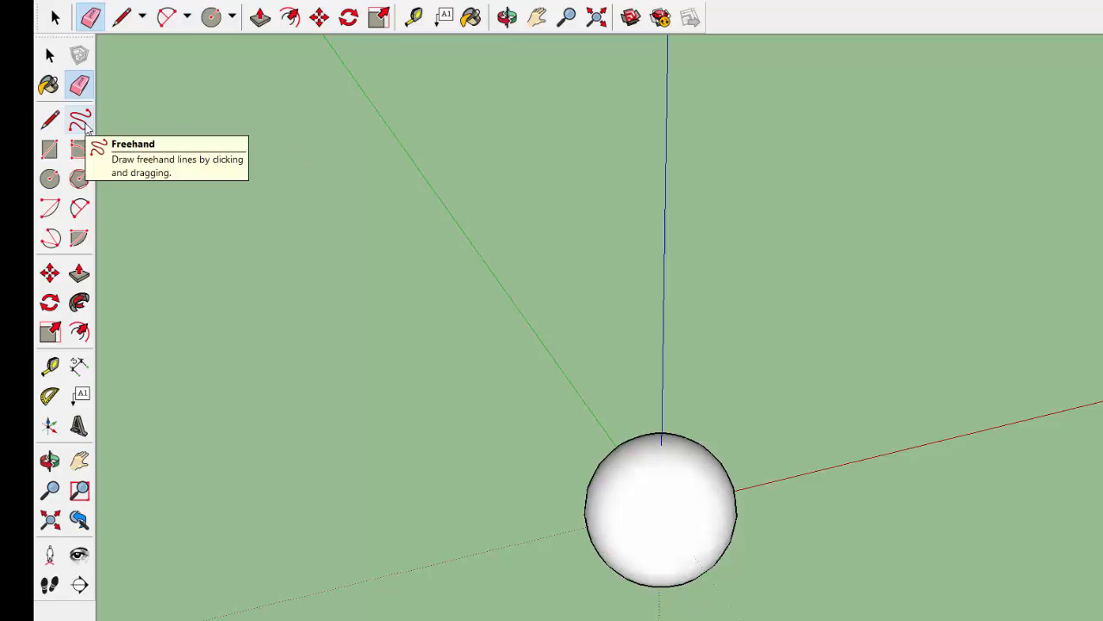
pyautogui.click(48, 85)
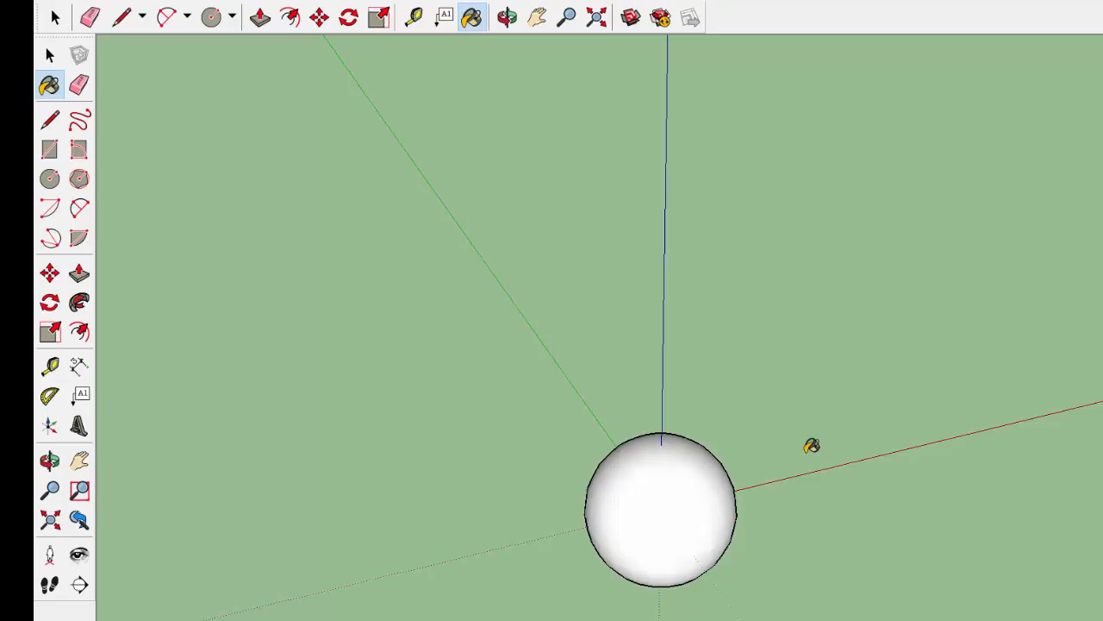
pyautogui.click(700, 459)
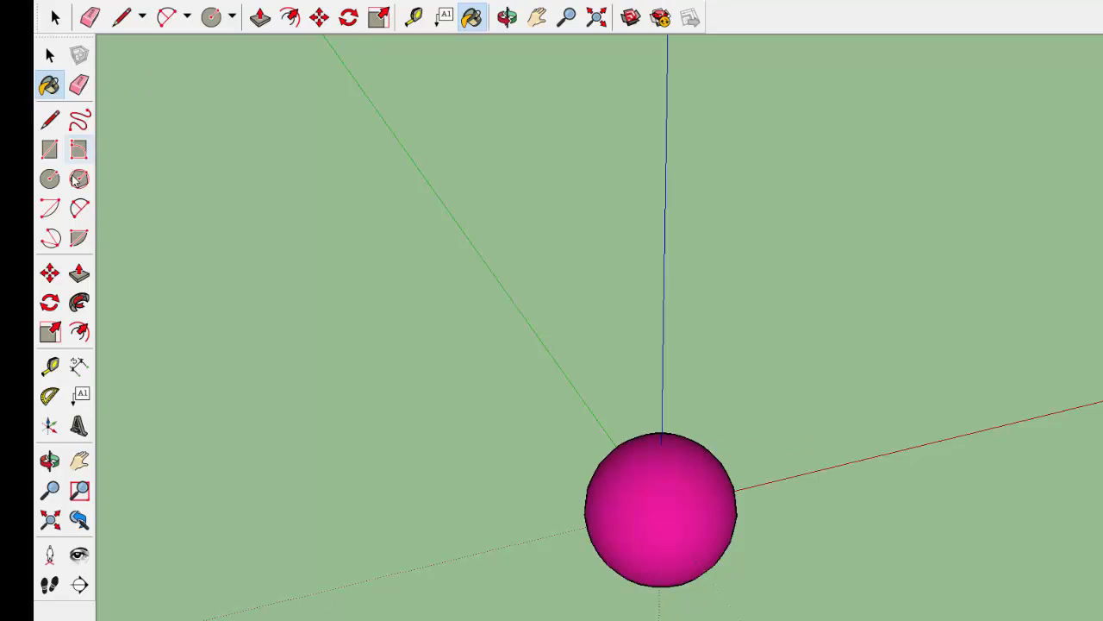
pyautogui.click(508, 19)
pyautogui.moveTo(540, 327); pyautogui.dragTo(415, 114)
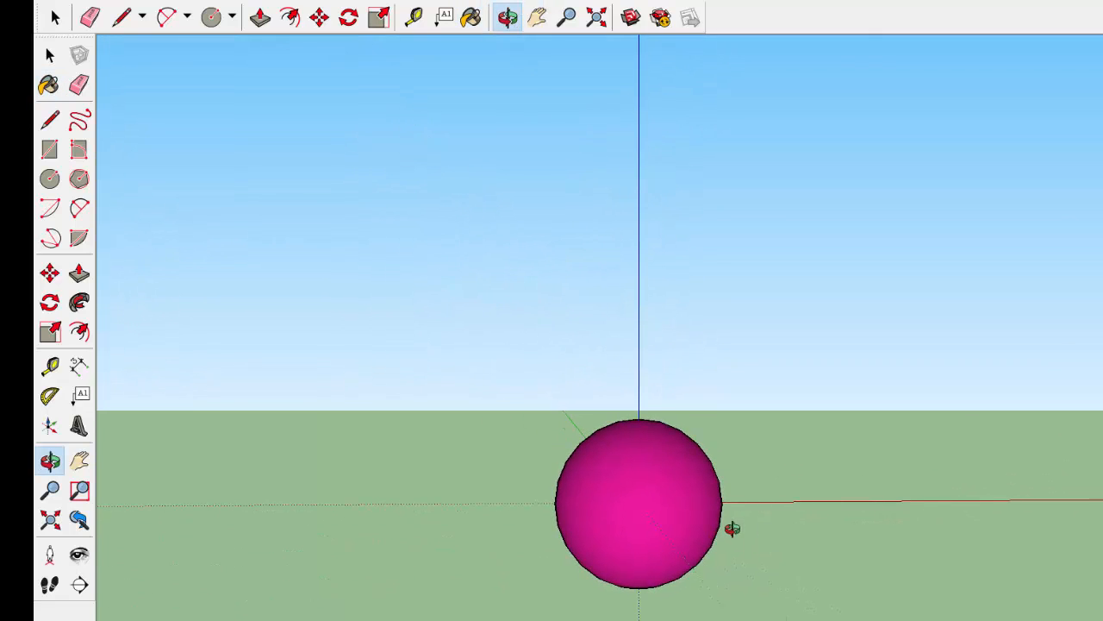
pyautogui.click(49, 273)
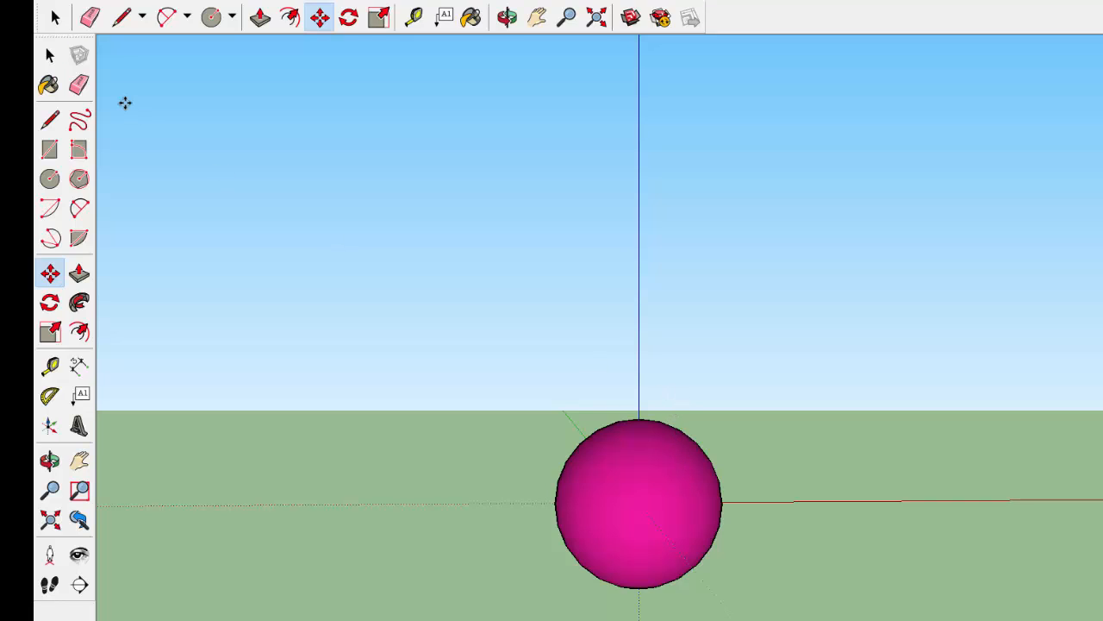
pyautogui.click(50, 55)
pyautogui.moveTo(638, 495); pyautogui.dragTo(767, 607)
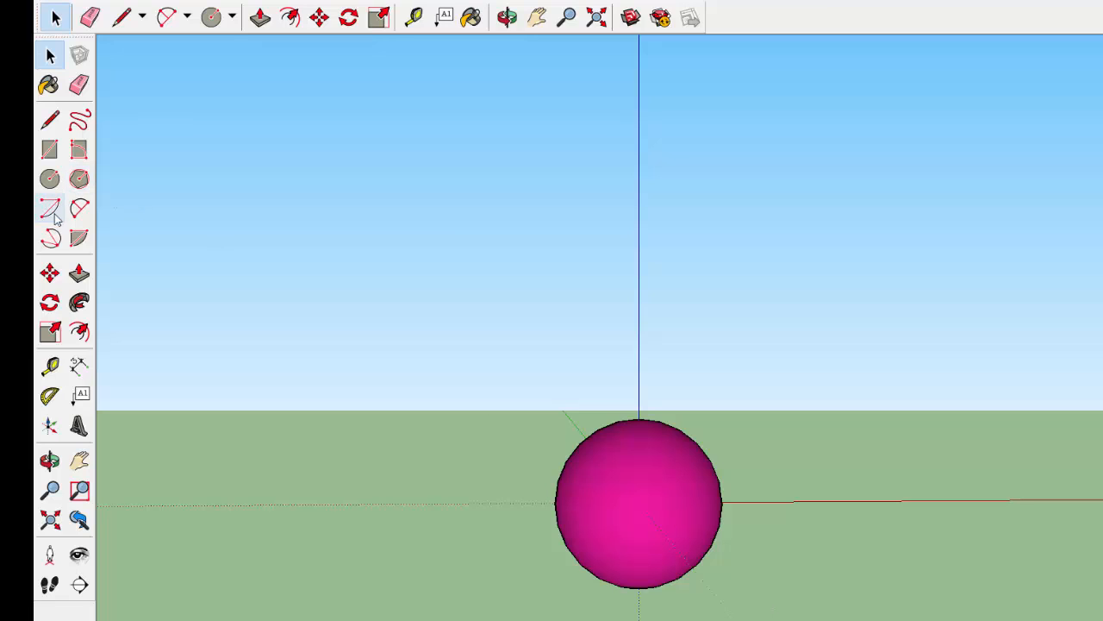
pyautogui.click(49, 272)
pyautogui.click(623, 521)
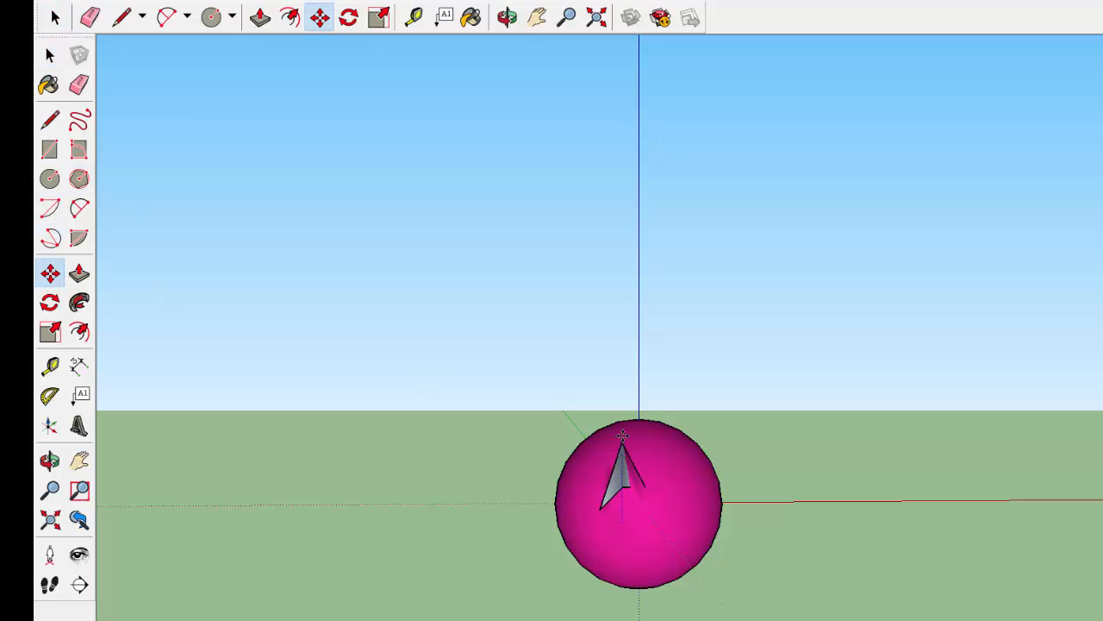
pyautogui.press('Escape')
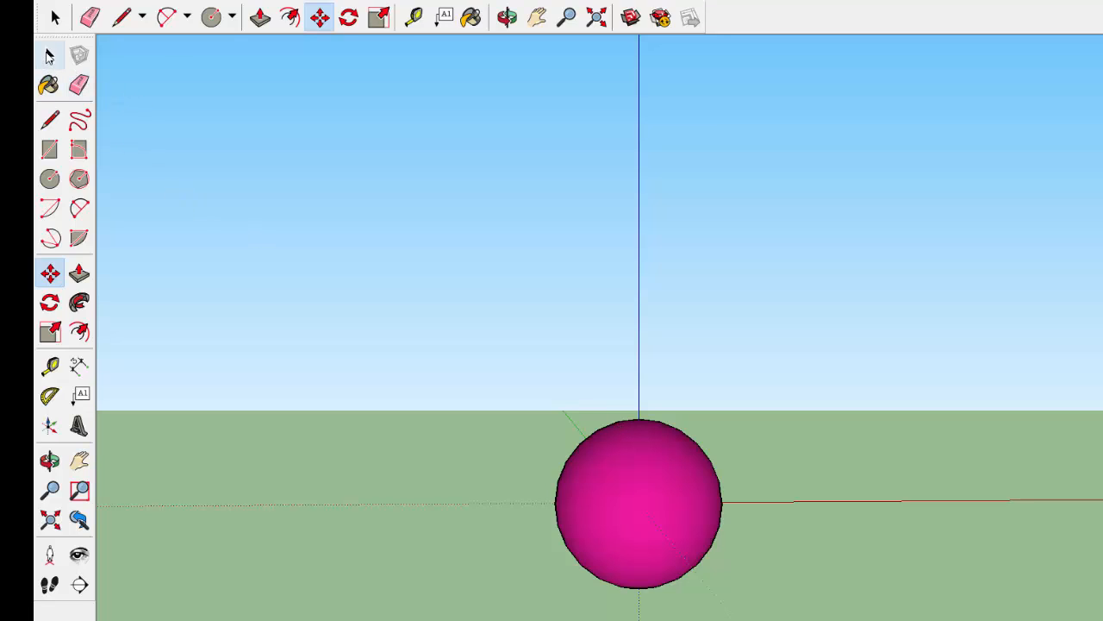
# - Select the whole sphere and move it straight up along the blue axis until its lowest point rests on the ground
pyautogui.click(49, 56)
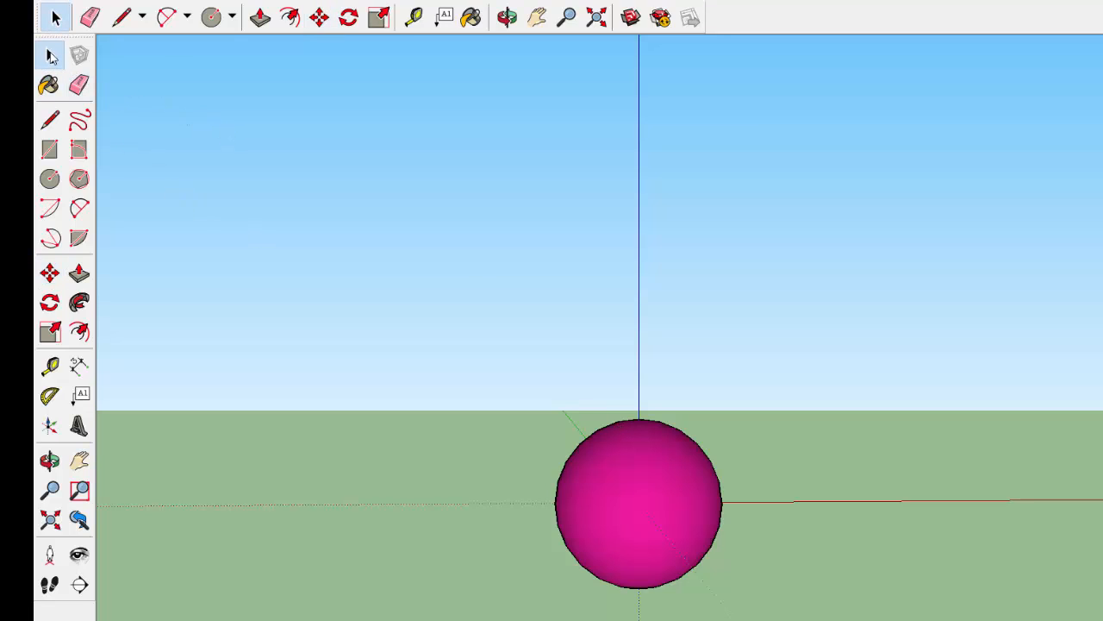
pyautogui.moveTo(528, 392)
pyautogui.mouseDown()
pyautogui.moveTo(624, 522)
pyautogui.moveTo(784, 614)
pyautogui.mouseUp()
pyautogui.click(50, 273)
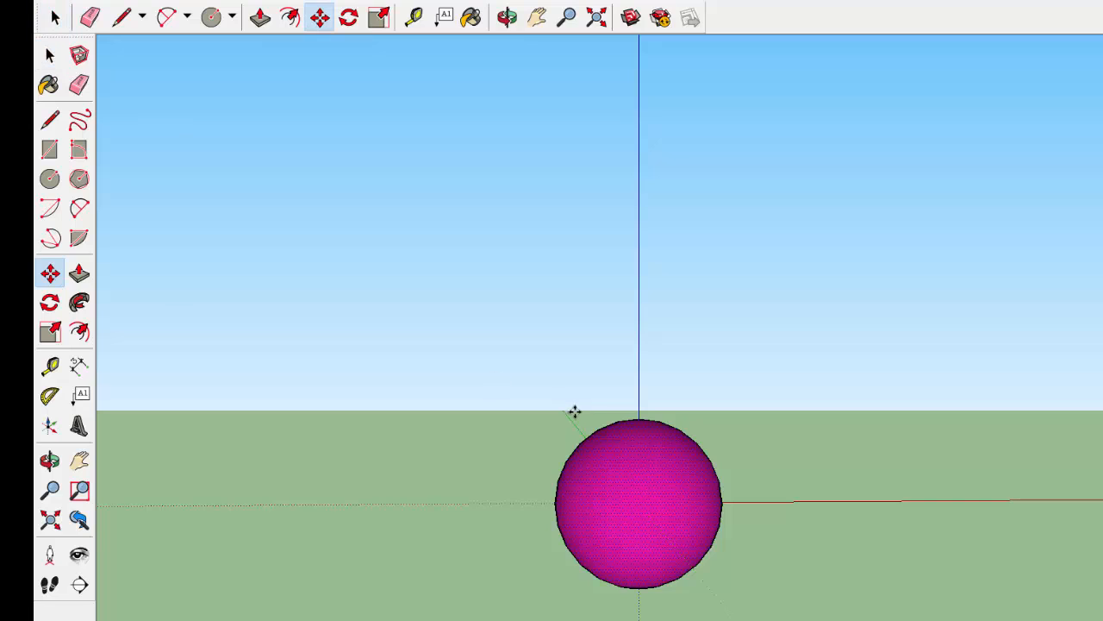
pyautogui.click(652, 542)
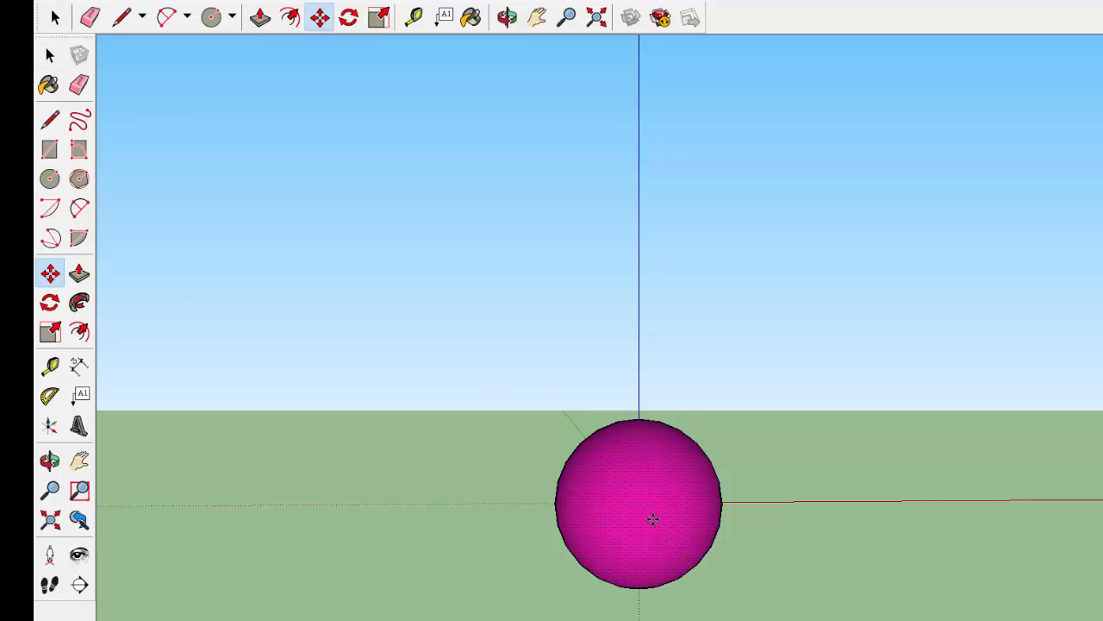
pyautogui.click(648, 447)
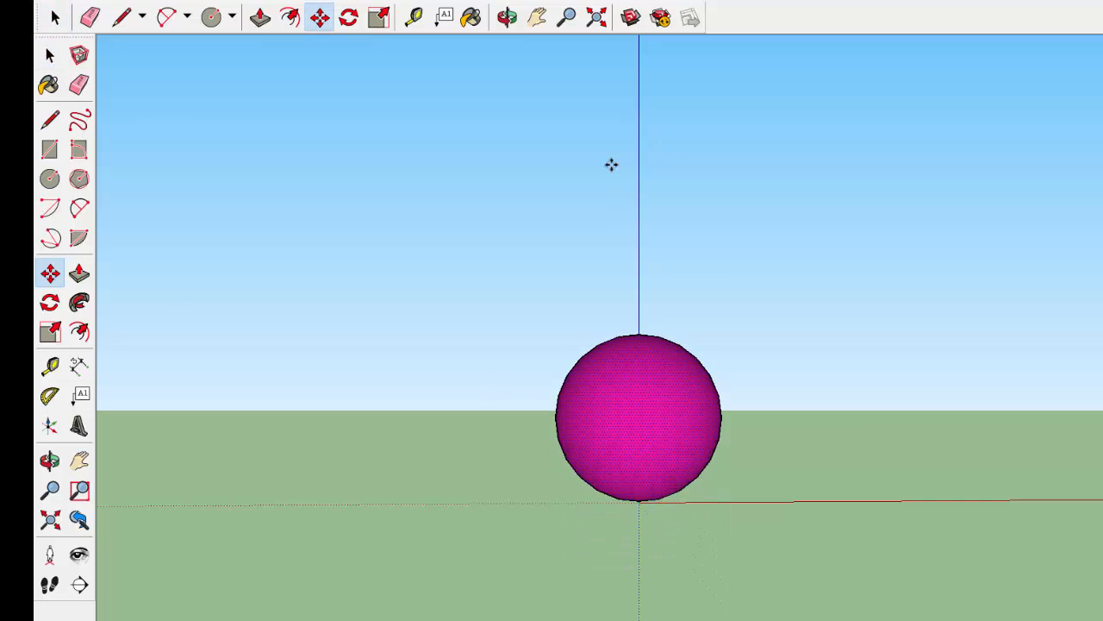
# - Copy the whole sphere straight up along the blue axis so the copy sits on top of the original
pyautogui.click(507, 17)
pyautogui.moveTo(498, 250); pyautogui.dragTo(981, 313)
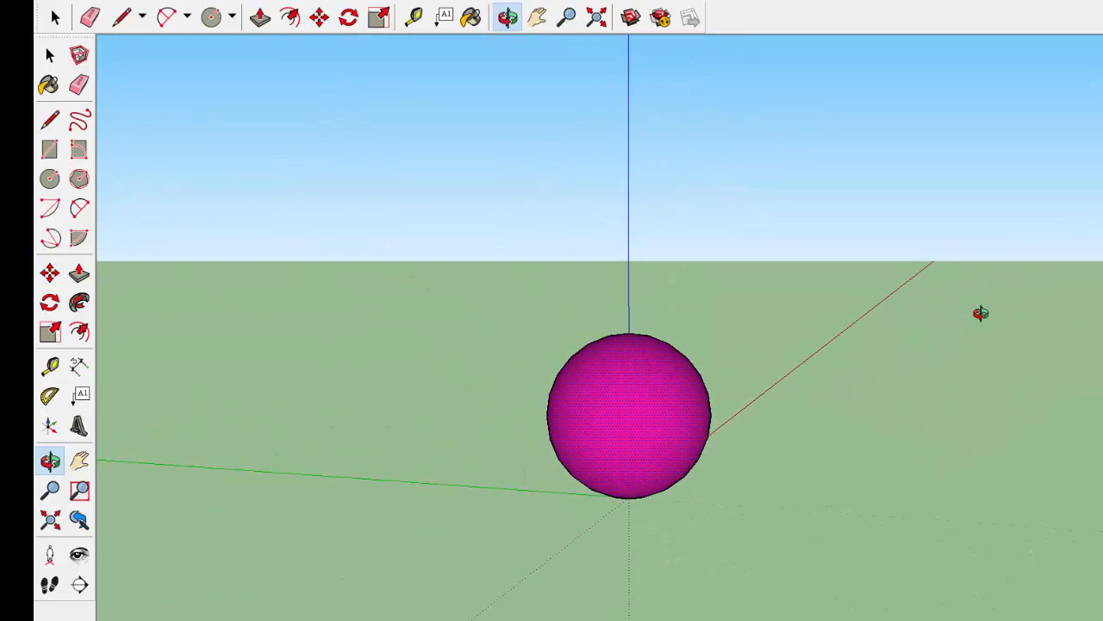
pyautogui.click(49, 56)
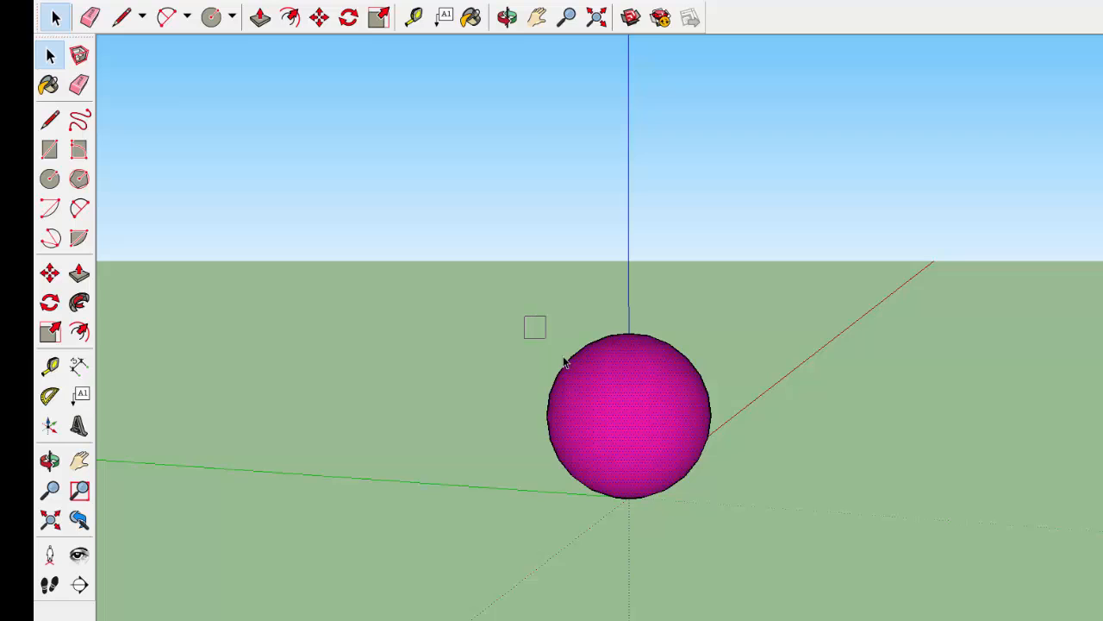
pyautogui.moveTo(565, 362); pyautogui.dragTo(773, 547)
pyautogui.click(50, 273)
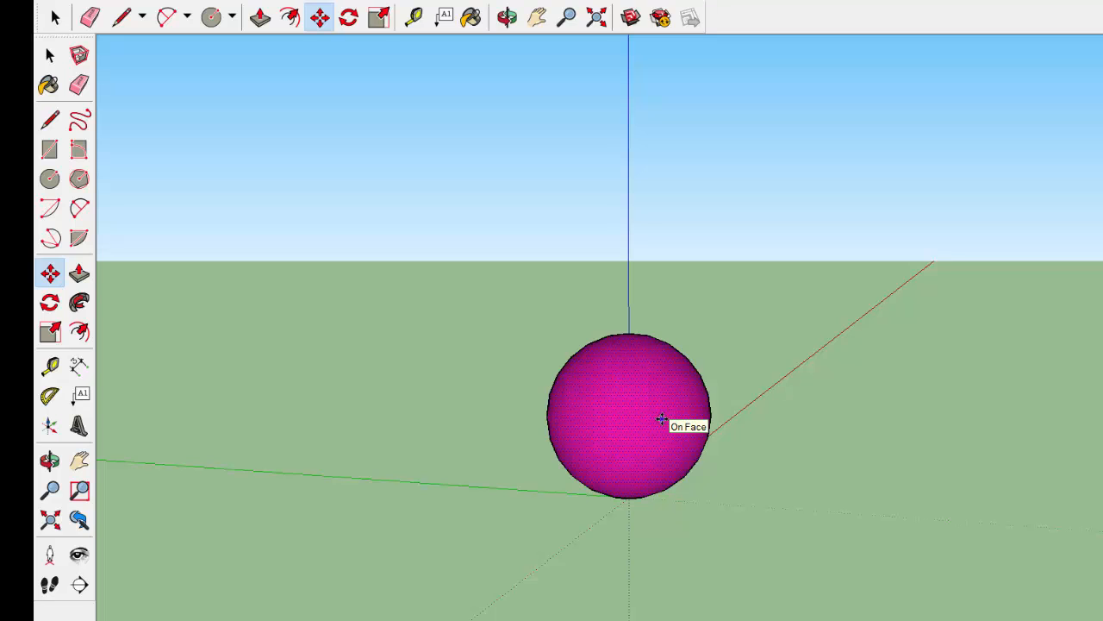
pyautogui.click(661, 418)
pyautogui.press('ctrl')
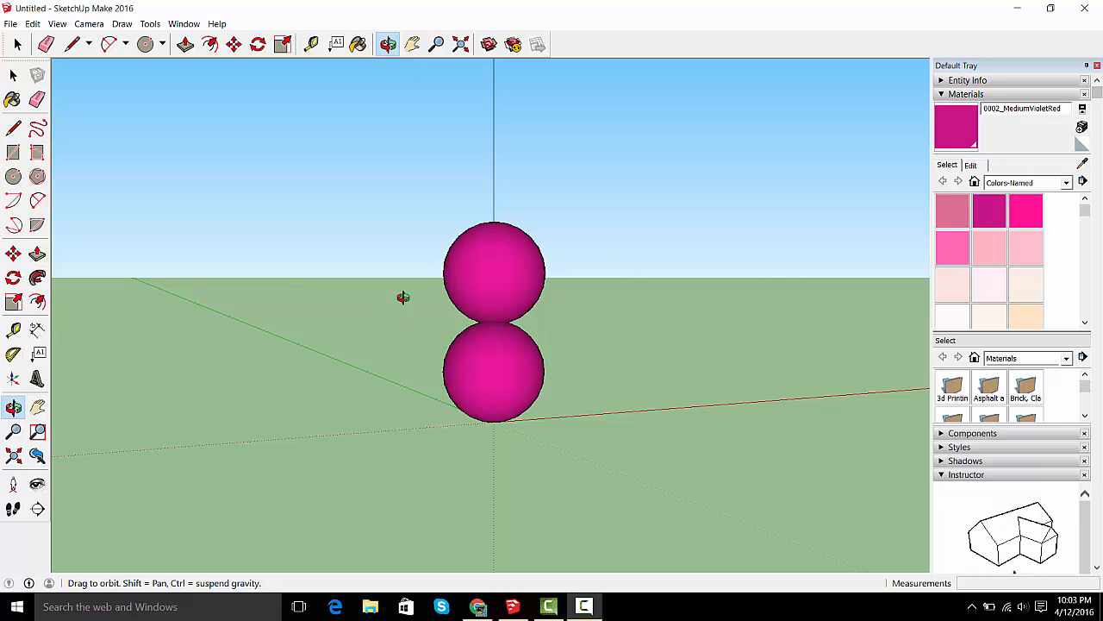
# - Draw a flat circle with a radius of about 3' 7 1/2" on the ground, centred on the red axis beside the stacked spheres
pyautogui.click(13, 177)
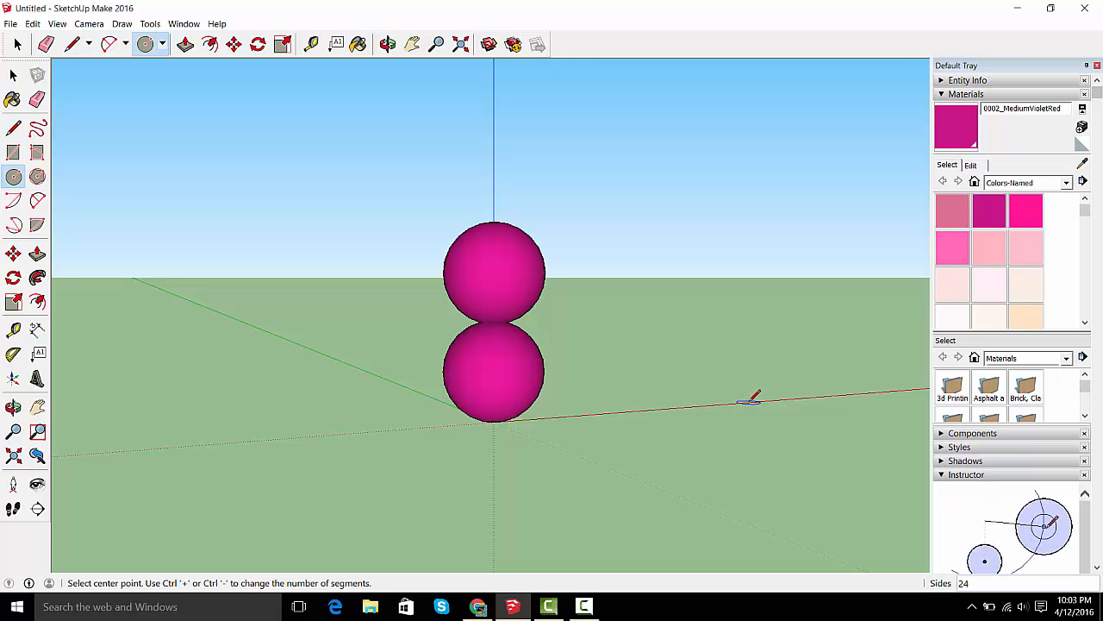
pyautogui.click(749, 402)
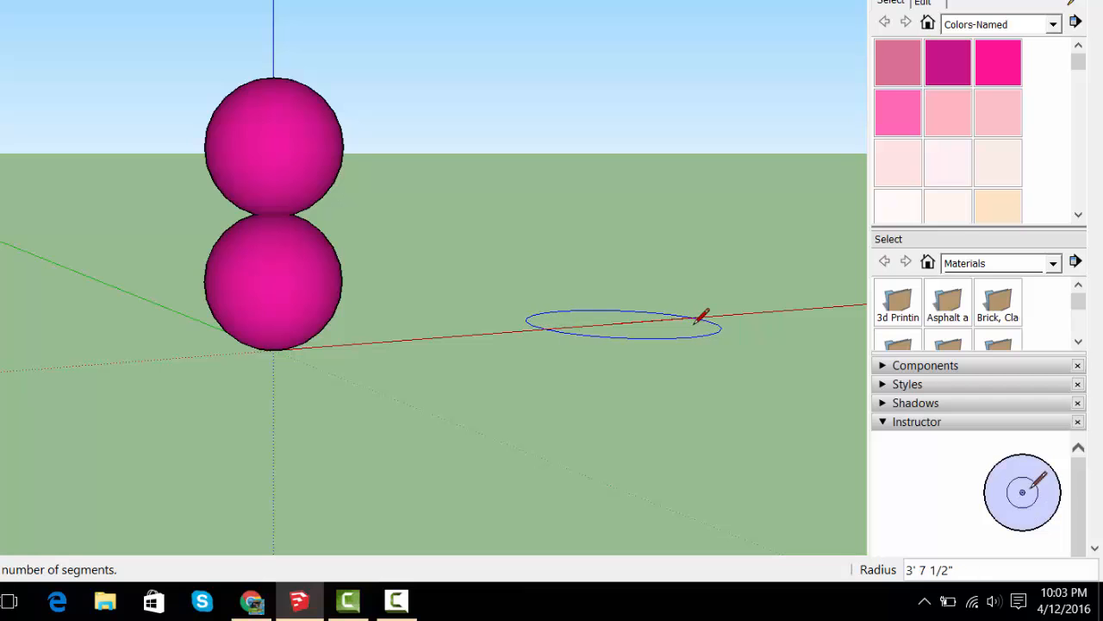
pyautogui.click(701, 315)
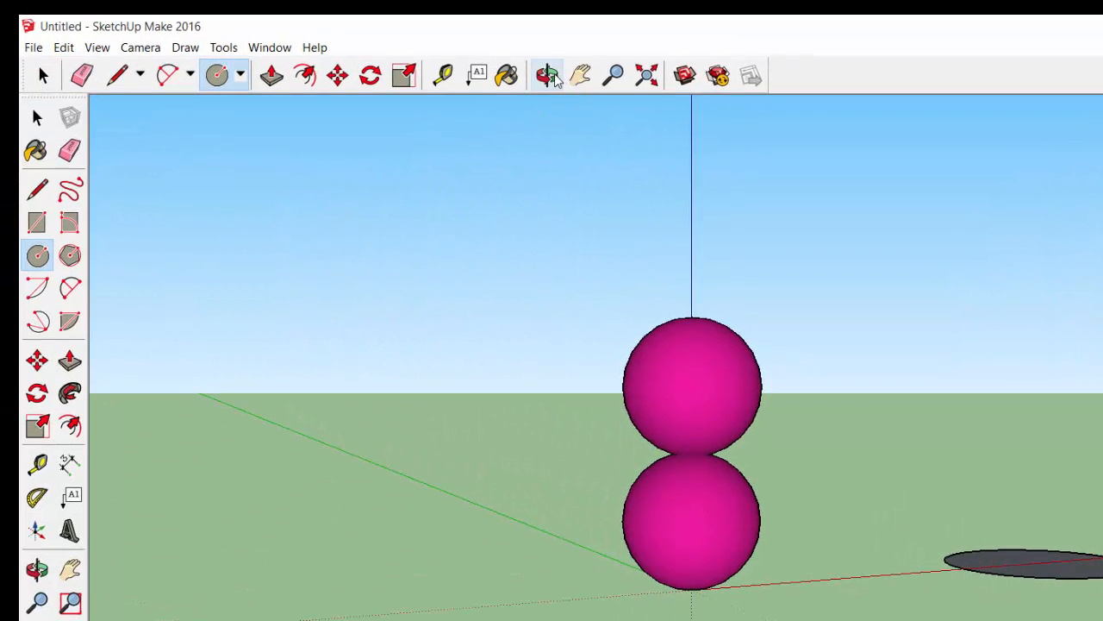
# - Try to draw a vertical circle perpendicular to the red axis through the ground circle, and undo it
pyautogui.click(548, 76)
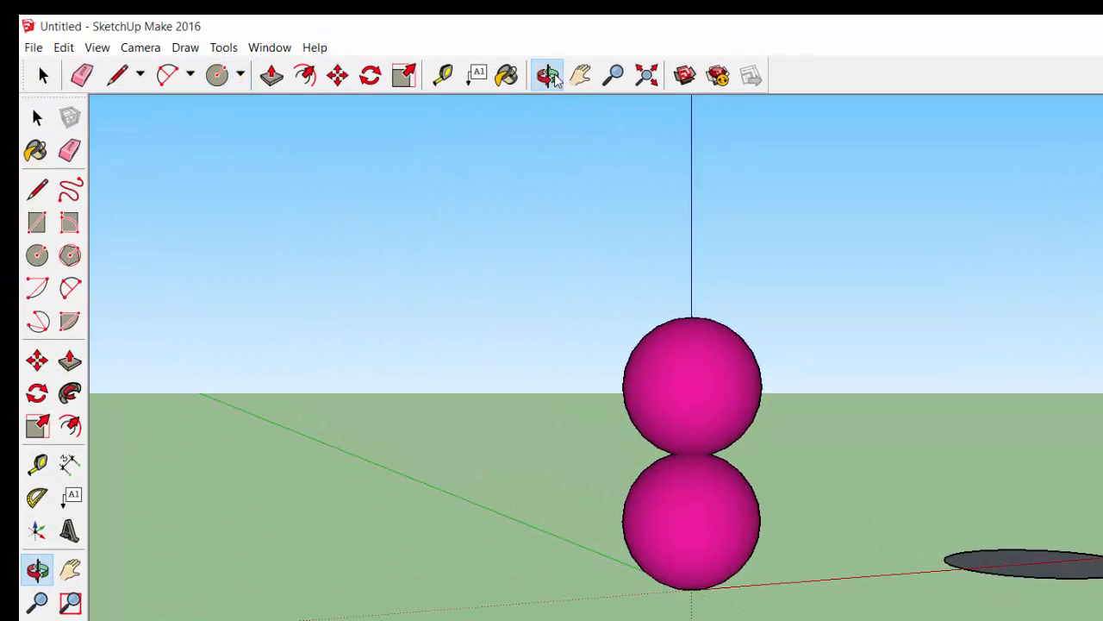
pyautogui.moveTo(879, 457); pyautogui.dragTo(333, 345)
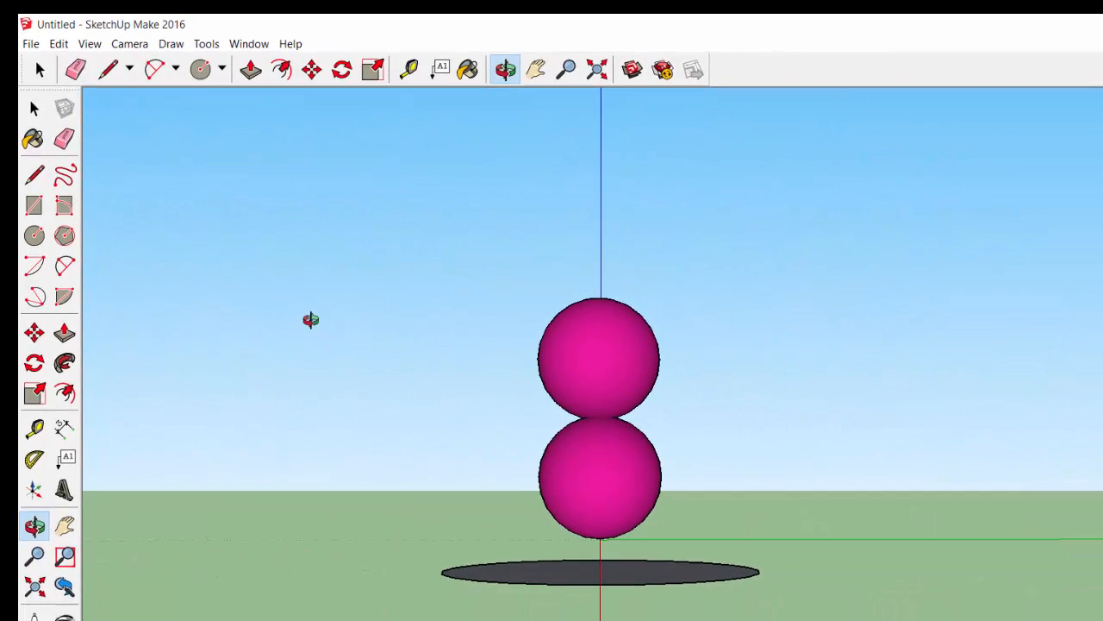
pyautogui.click(33, 226)
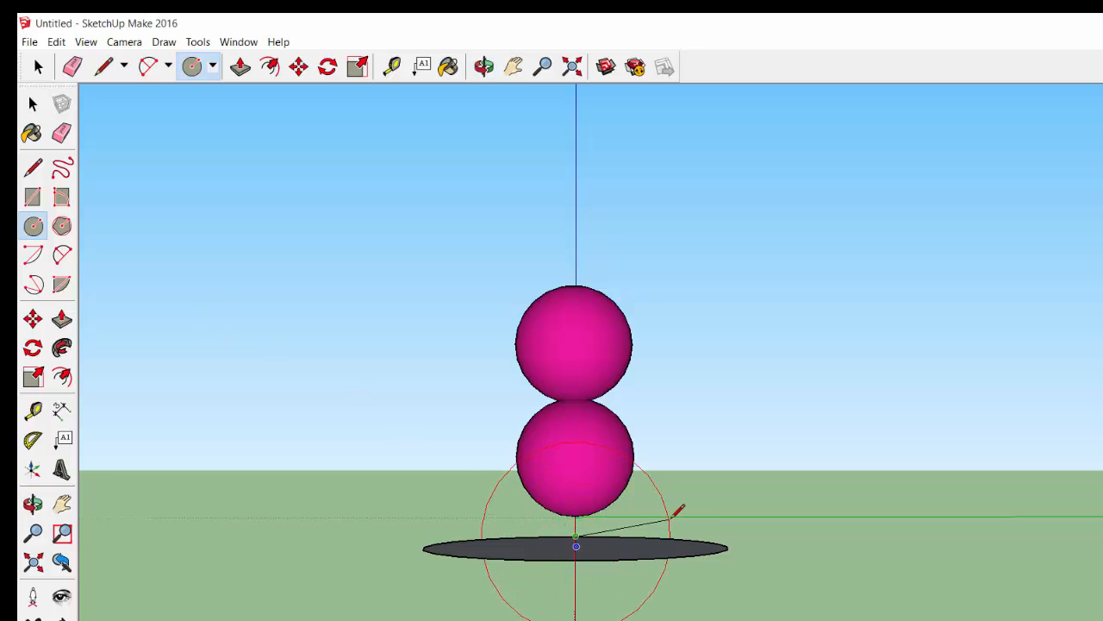
pyautogui.click(698, 514)
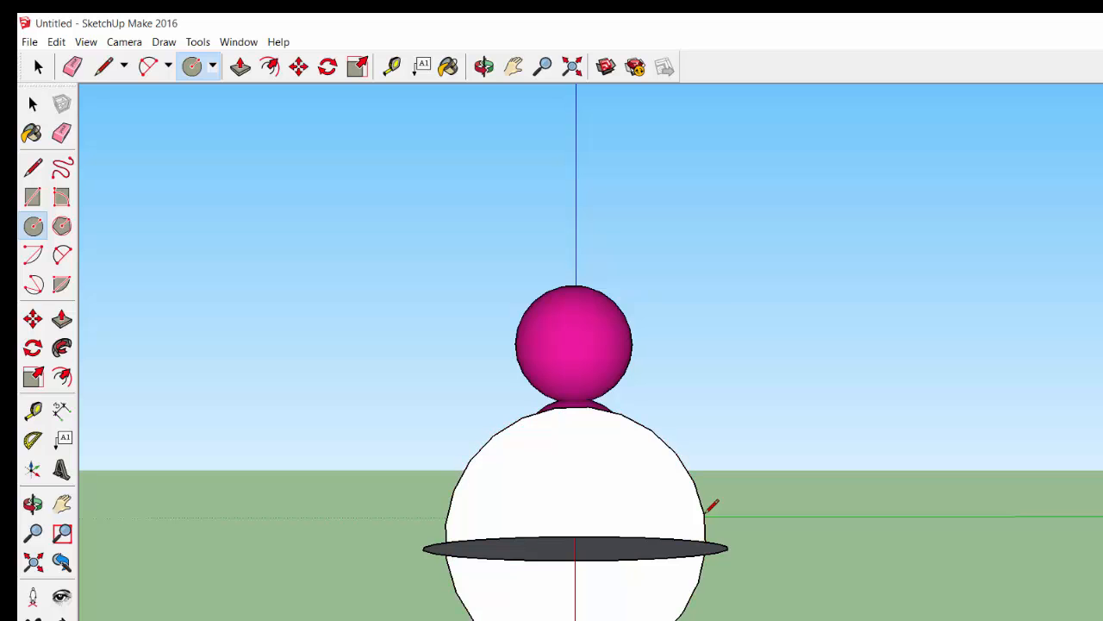
pyautogui.click(484, 66)
pyautogui.moveTo(431, 259); pyautogui.dragTo(941, 504)
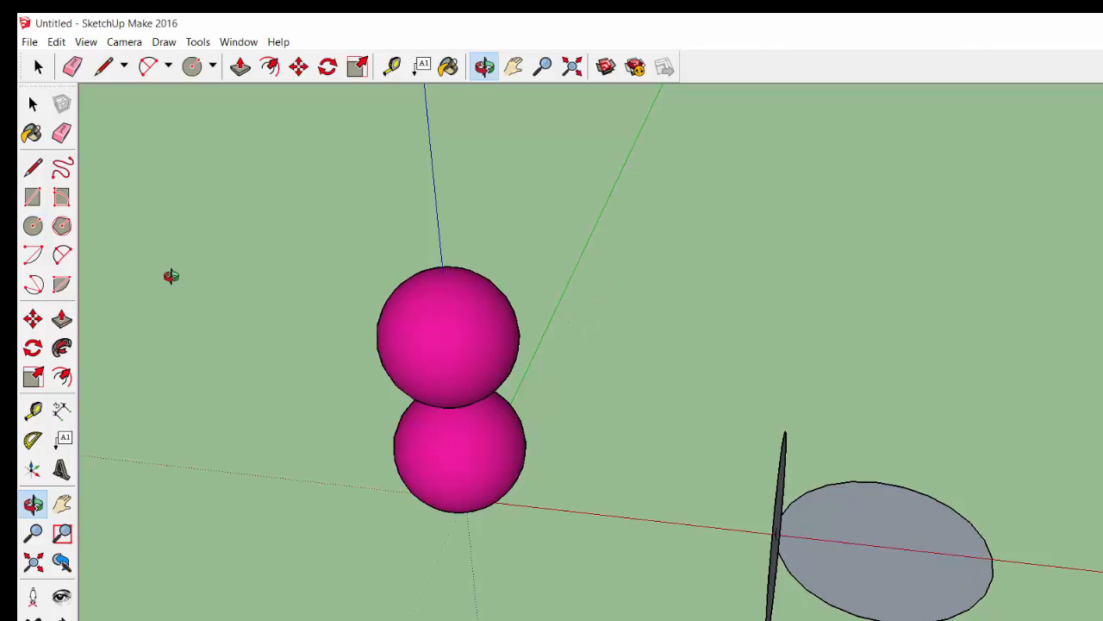
pyautogui.hotkey('ctrl', 'z')
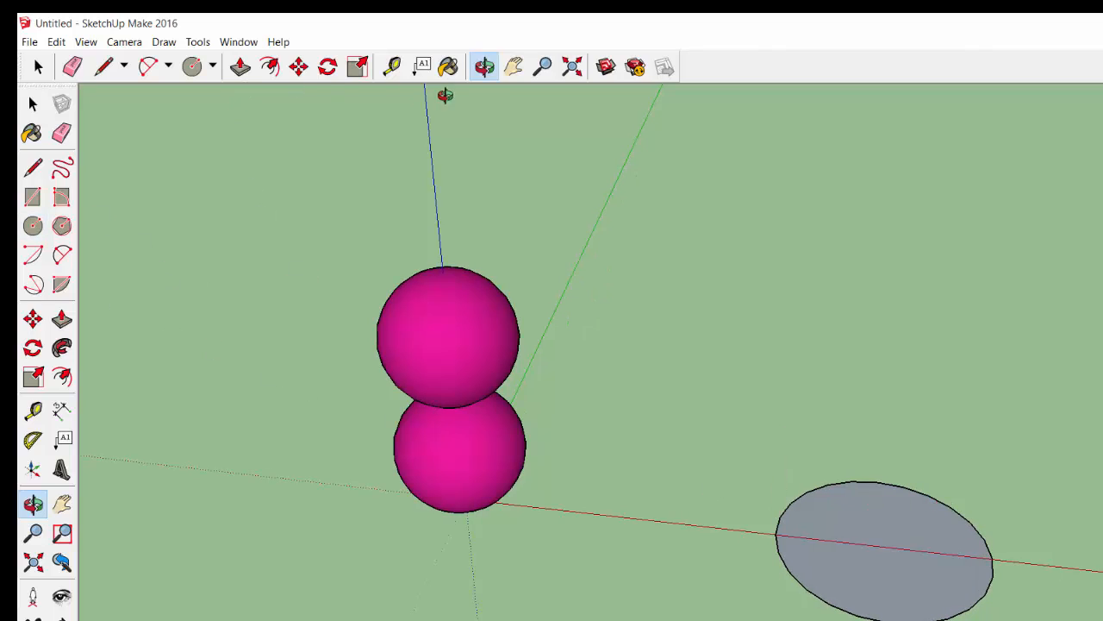
# - Draw a vertical circle centred on the flat ground circle, perpendicular to the red axis and with a smaller radius than the ground circle
pyautogui.moveTo(655, 238); pyautogui.dragTo(255, 20)
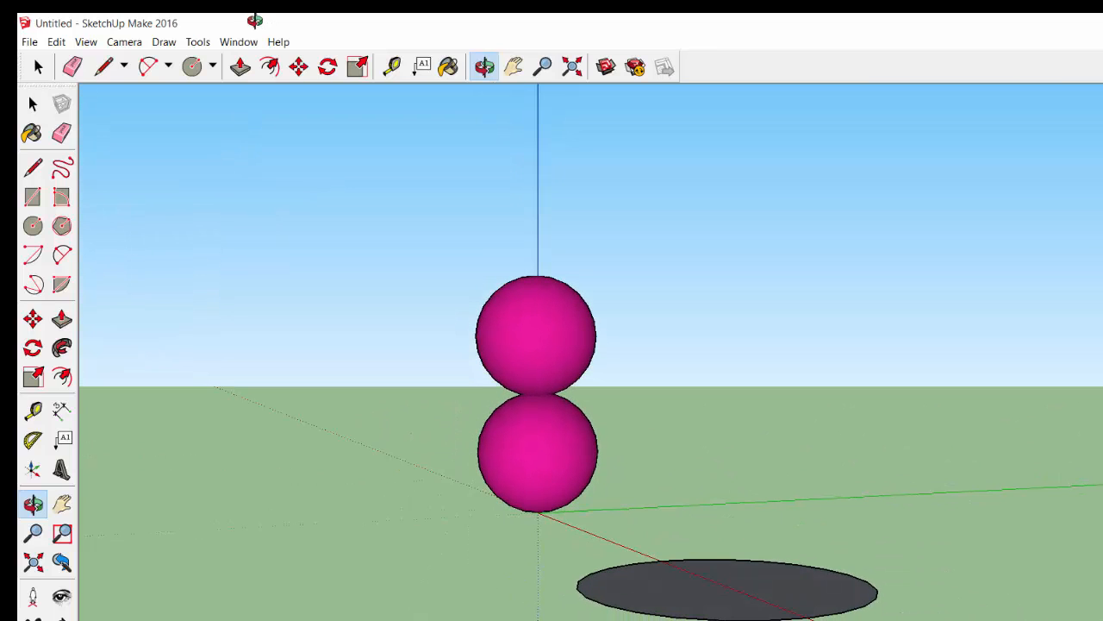
pyautogui.moveTo(322, 335); pyautogui.dragTo(218, 344)
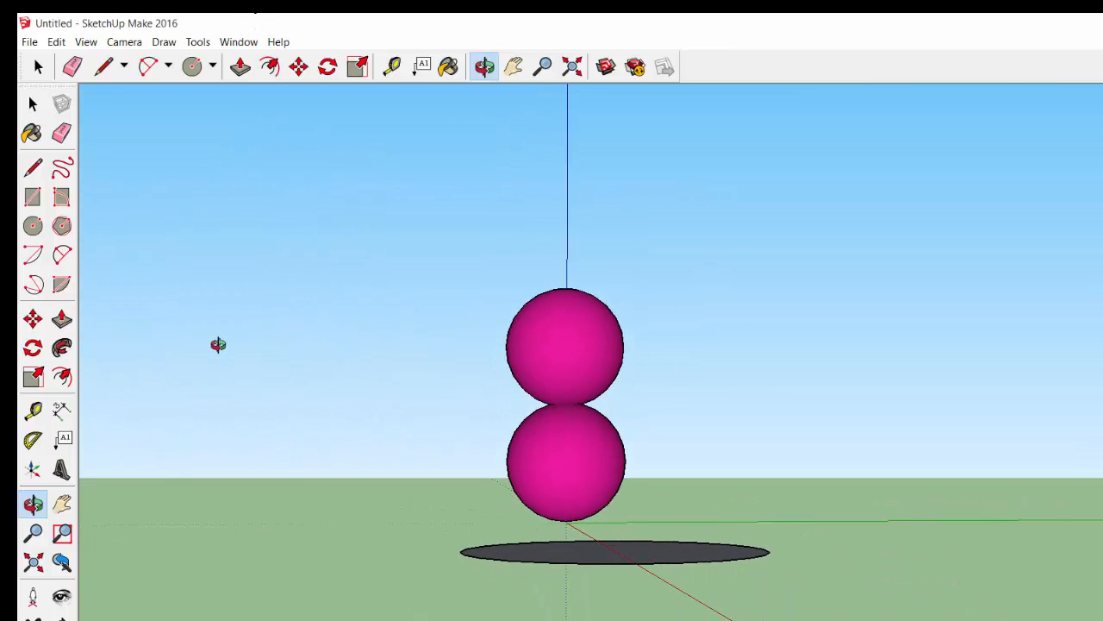
pyautogui.click(33, 225)
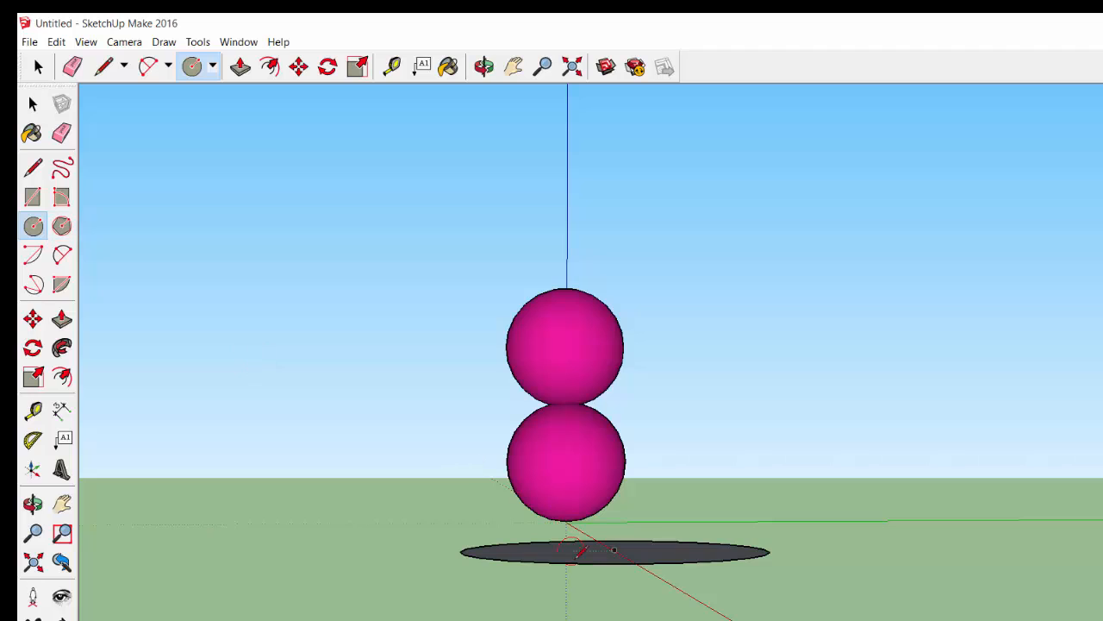
pyautogui.click(614, 549)
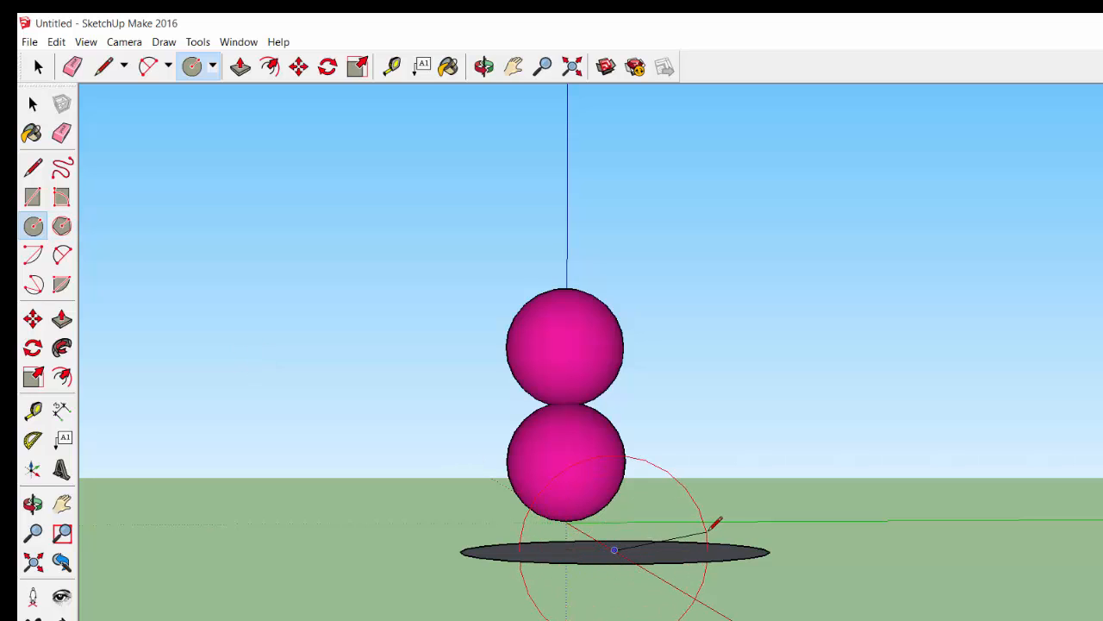
pyautogui.click(731, 547)
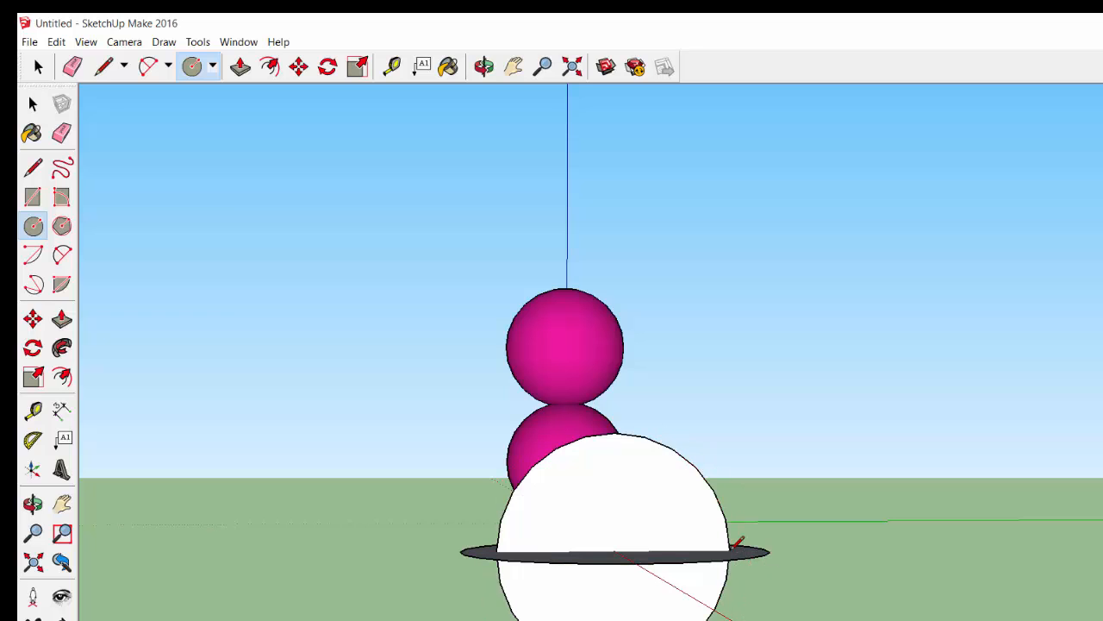
# - Sweep the vertical circle around the flat ground circle with Follow Me to form a second sphere
pyautogui.click(486, 68)
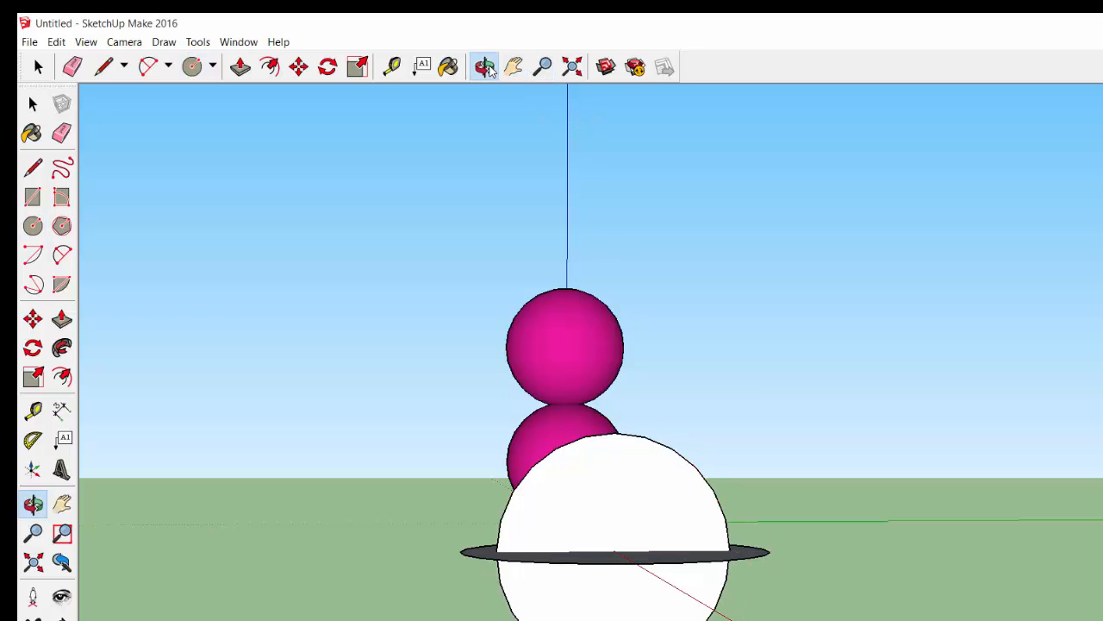
pyautogui.moveTo(447, 356); pyautogui.dragTo(961, 584)
pyautogui.moveTo(963, 586); pyautogui.dragTo(959, 582)
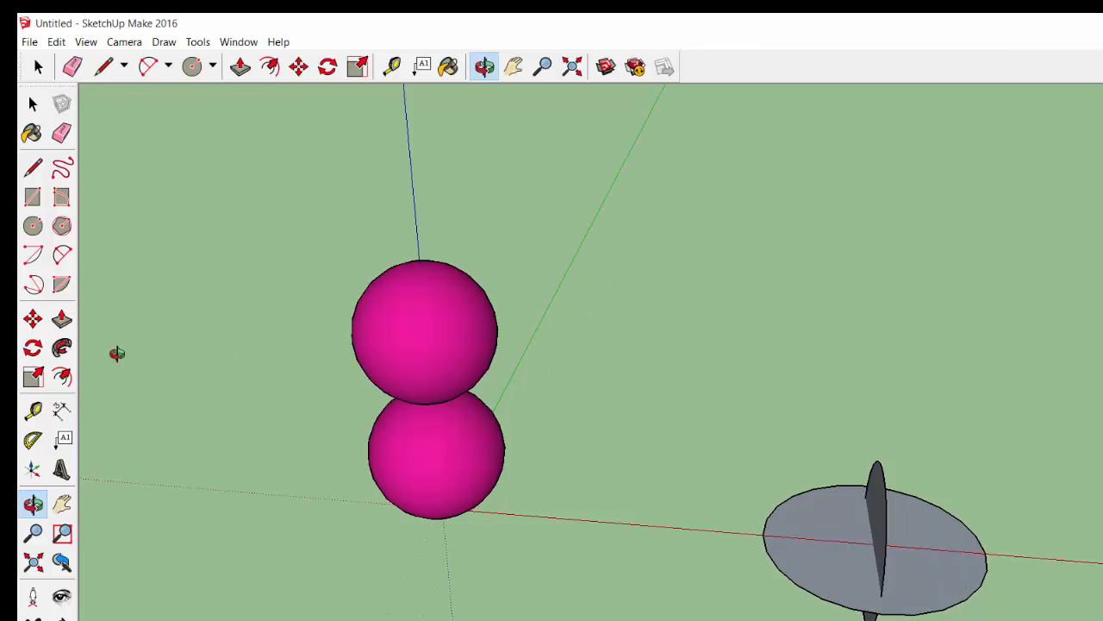
pyautogui.click(33, 104)
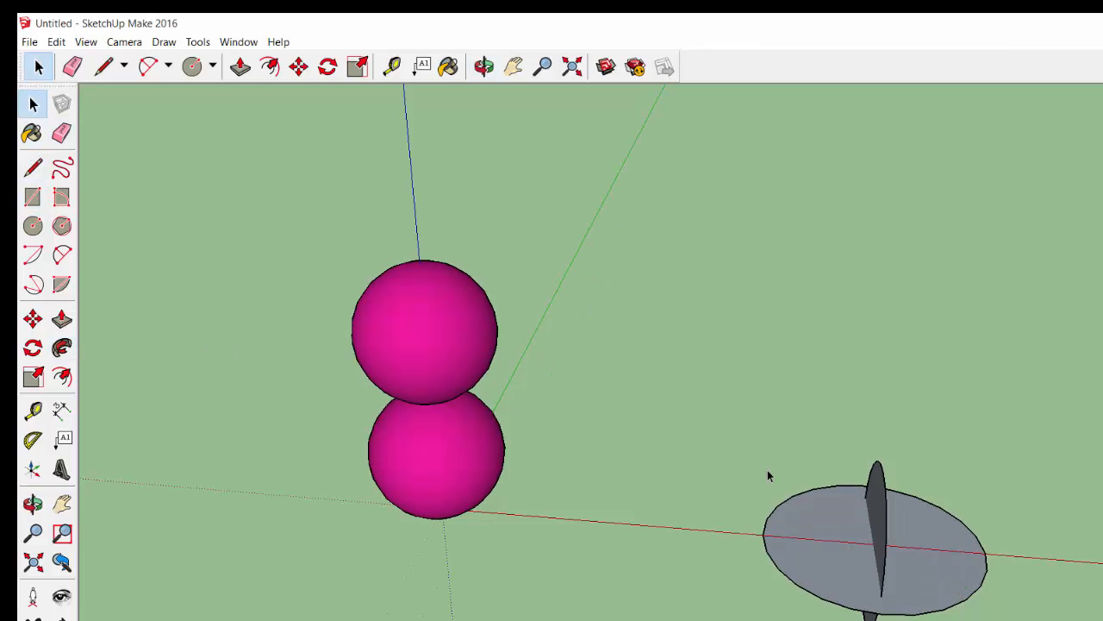
pyautogui.click(809, 522)
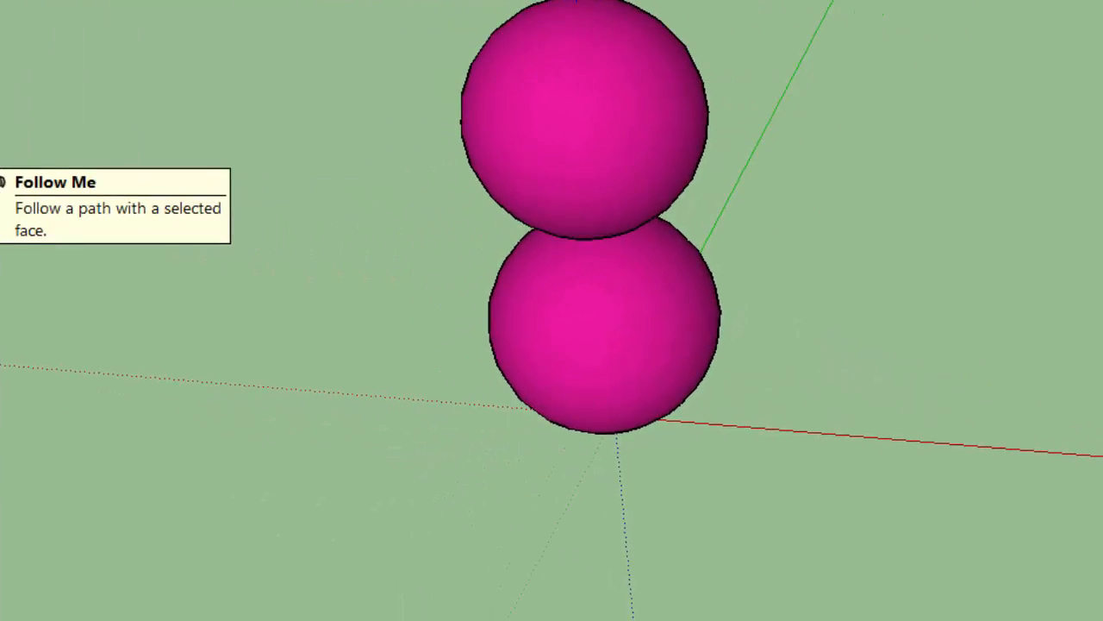
pyautogui.click(0, 152)
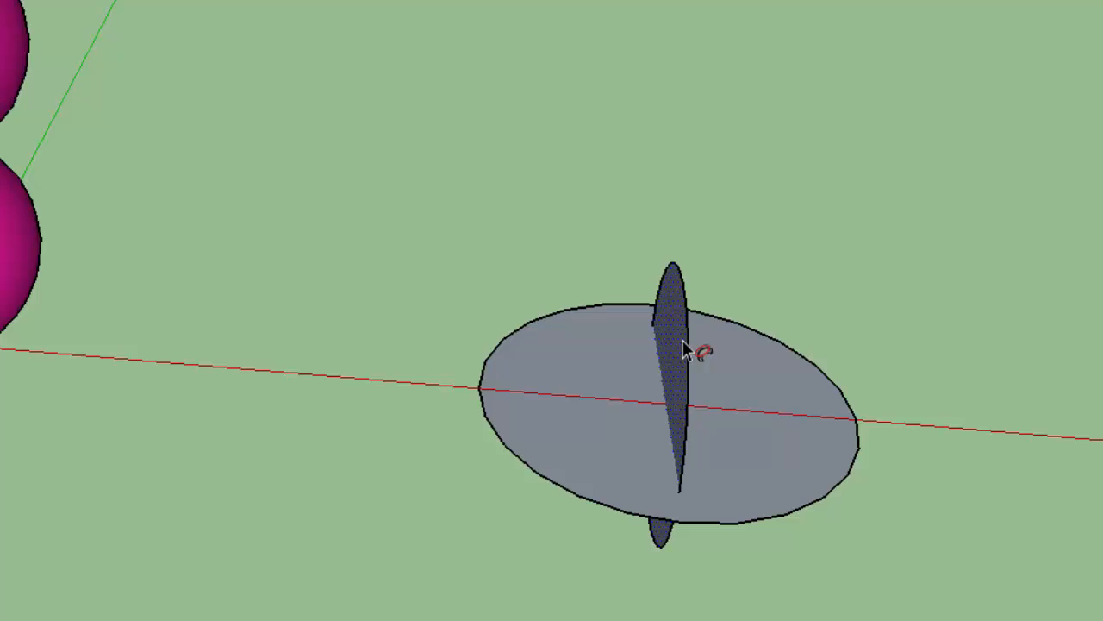
pyautogui.click(682, 342)
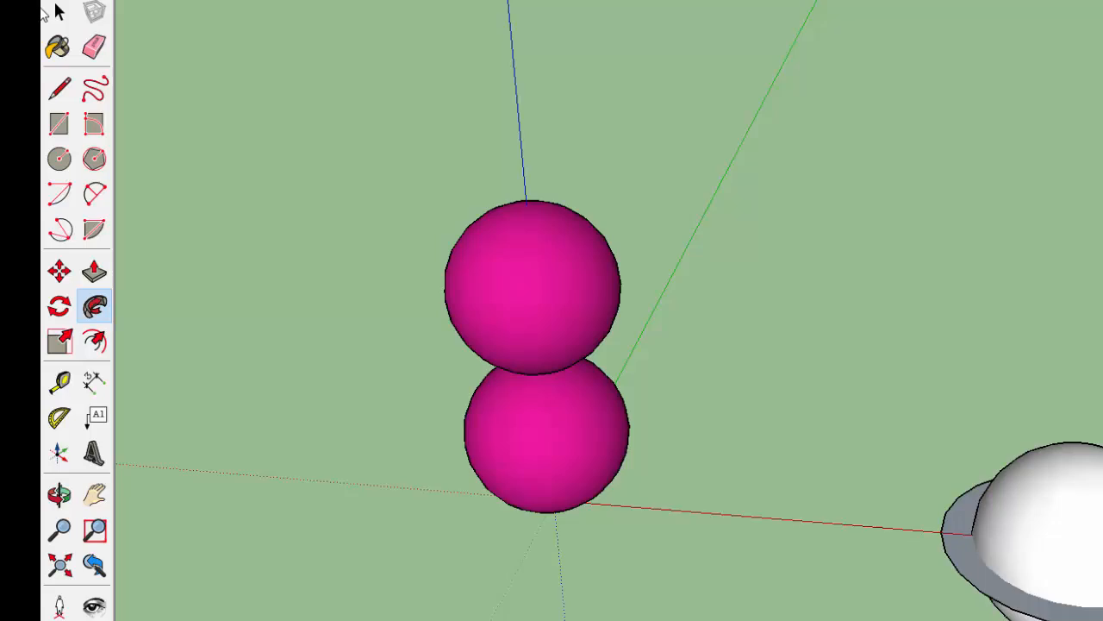
# - Erase the leftover ground circle around the white sphere and turn on the display of hidden geometry
pyautogui.click(94, 46)
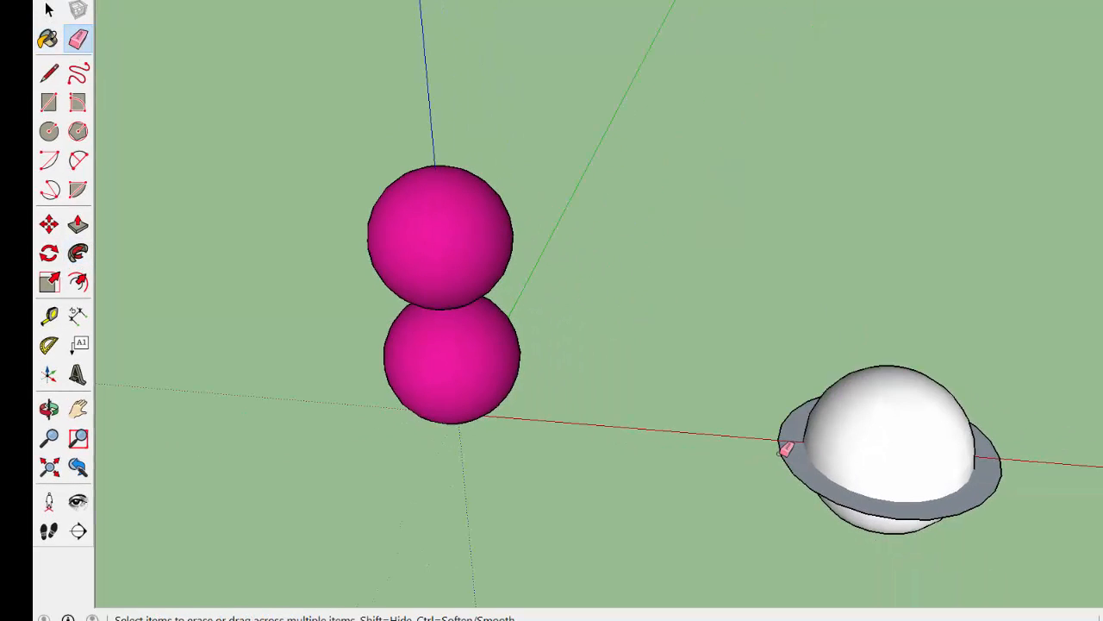
pyautogui.click(782, 450)
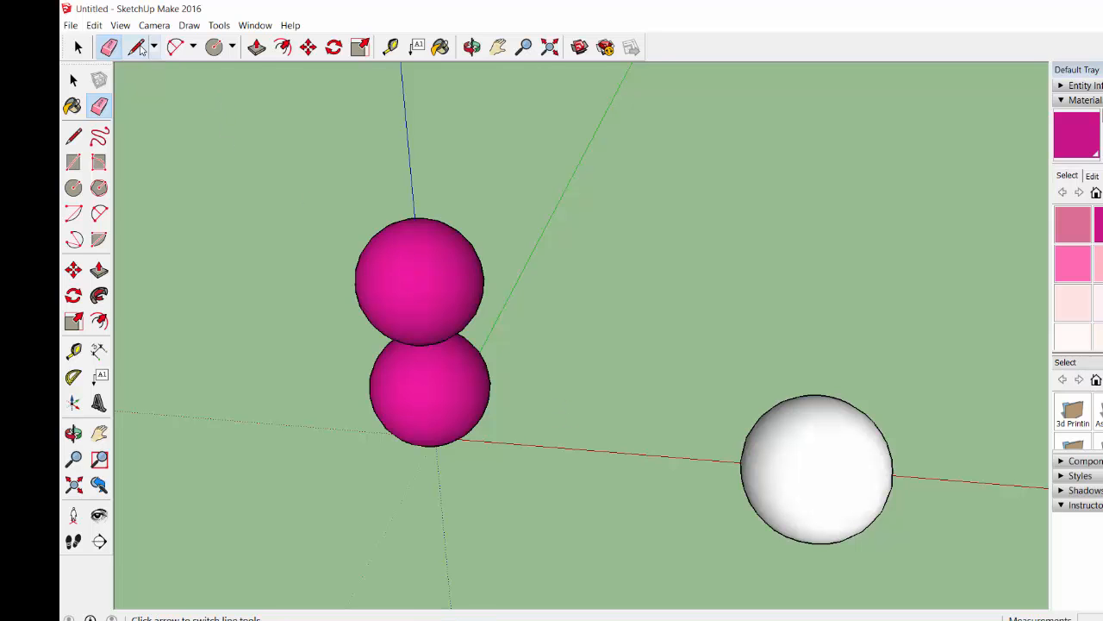
pyautogui.click(123, 26)
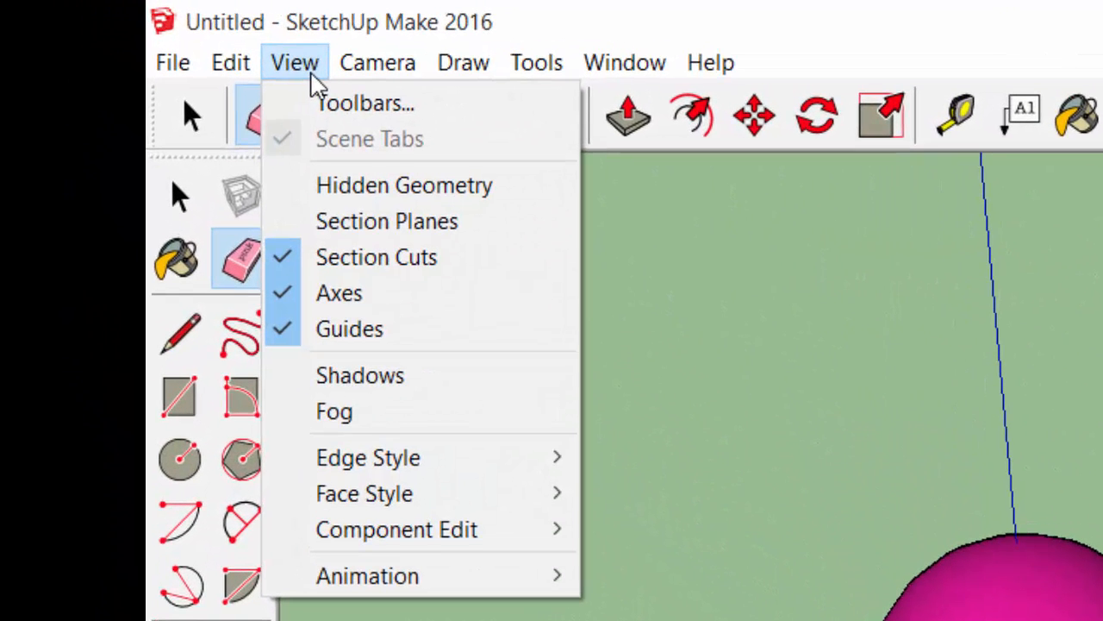
pyautogui.click(379, 195)
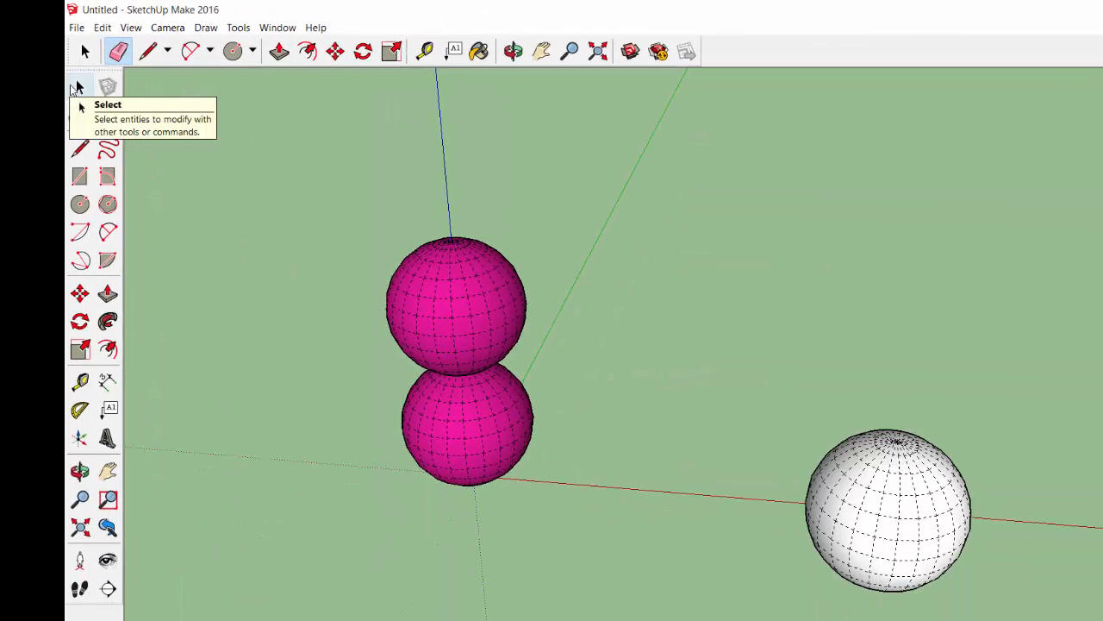
# - Erase the hidden edges across the white sphere's lower half to remove the faces below its equator
pyautogui.click(512, 51)
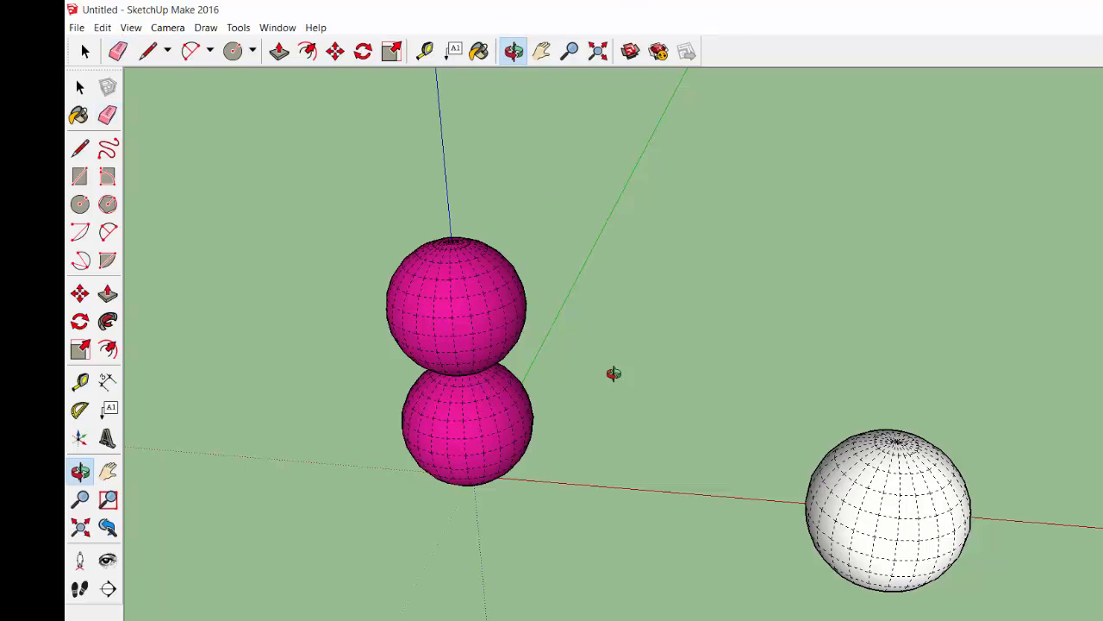
pyautogui.moveTo(649, 445); pyautogui.dragTo(218, 192)
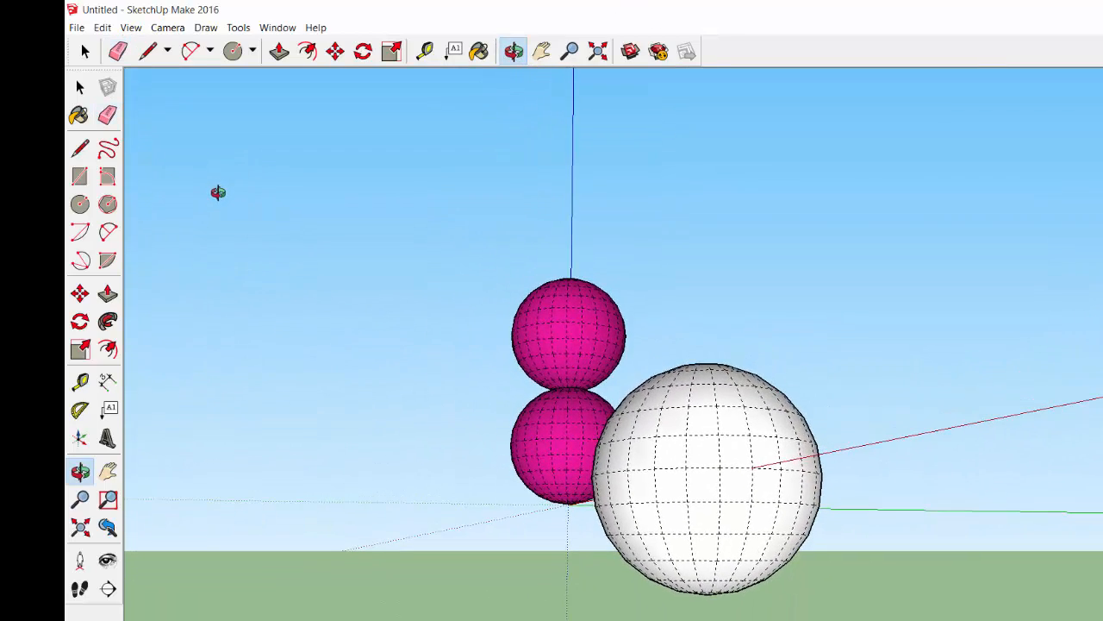
pyautogui.click(107, 117)
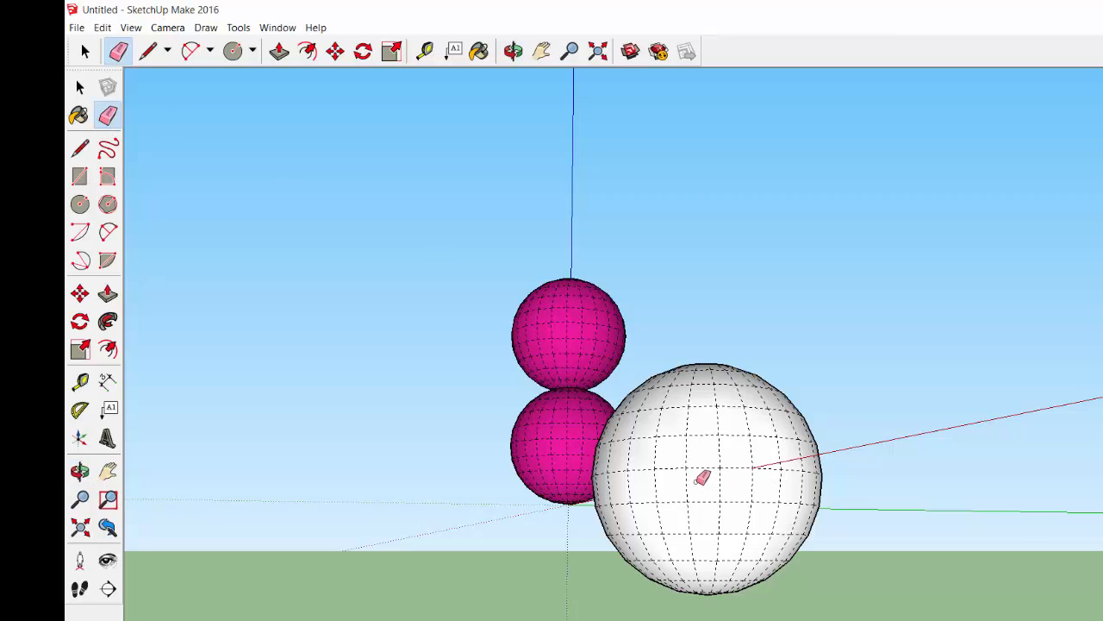
pyautogui.moveTo(701, 473); pyautogui.dragTo(815, 487)
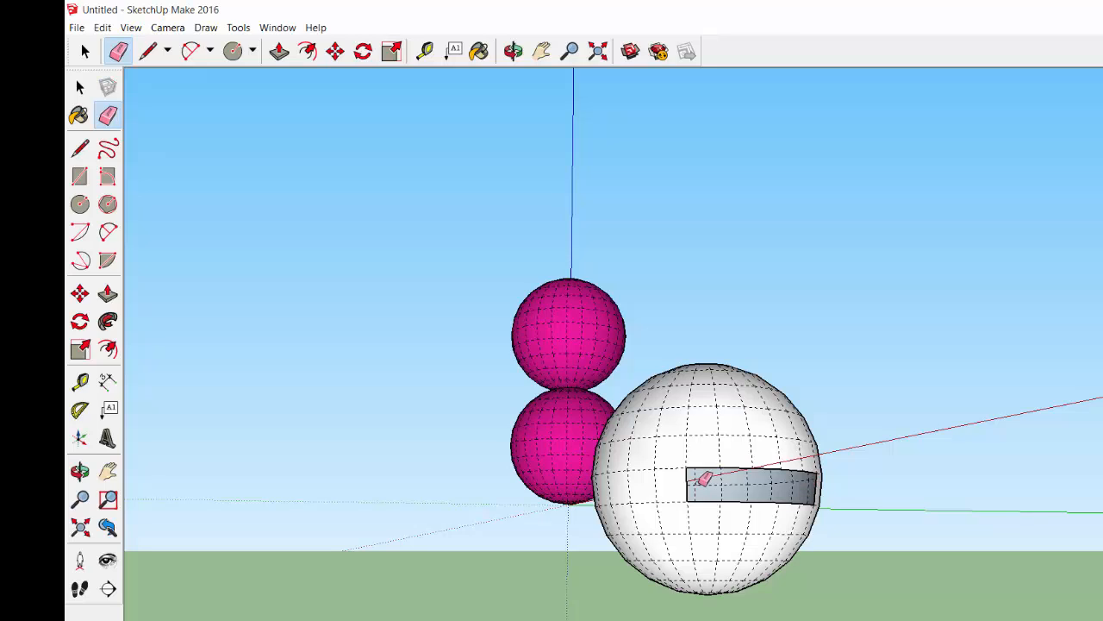
pyautogui.moveTo(704, 477)
pyautogui.mouseDown()
pyautogui.moveTo(606, 485)
pyautogui.moveTo(783, 517)
pyautogui.moveTo(786, 529)
pyautogui.moveTo(609, 544)
pyautogui.mouseUp()
pyautogui.moveTo(668, 514); pyautogui.dragTo(754, 510)
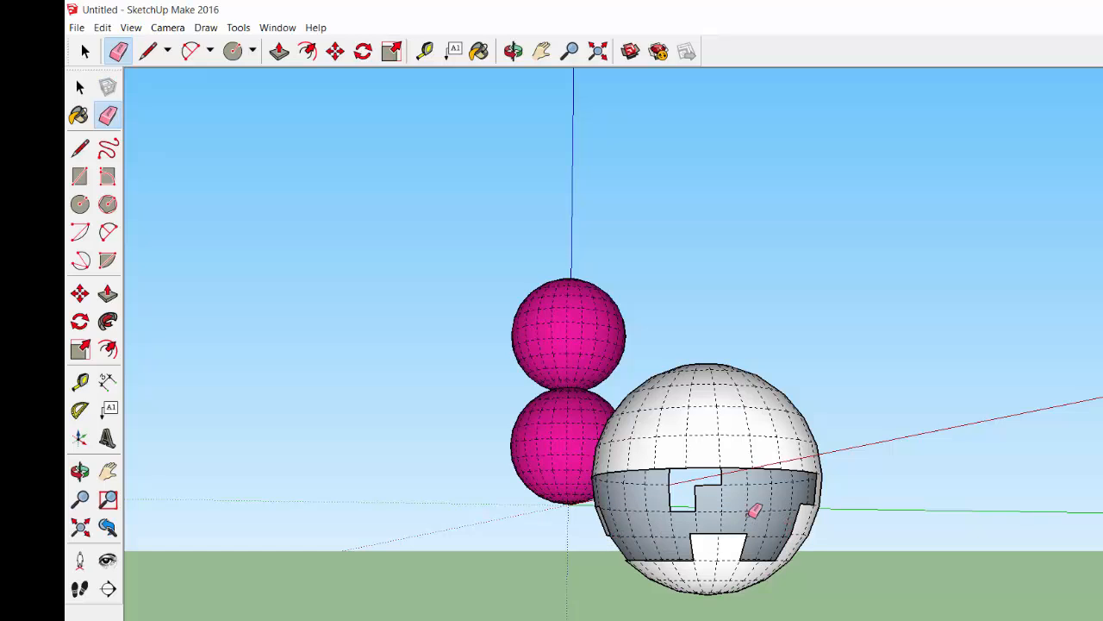
# - Erase the remaining face pieces hanging below the white dome's rim on its other side
pyautogui.moveTo(817, 489); pyautogui.dragTo(325, 400, button='middle')
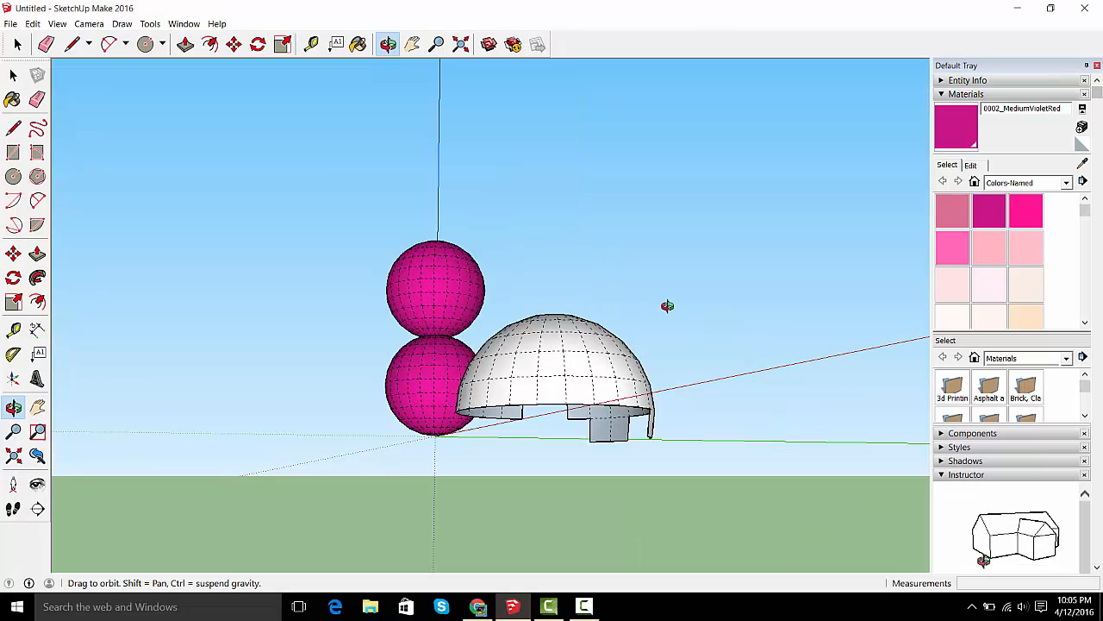
pyautogui.moveTo(229, 350); pyautogui.dragTo(221, 323)
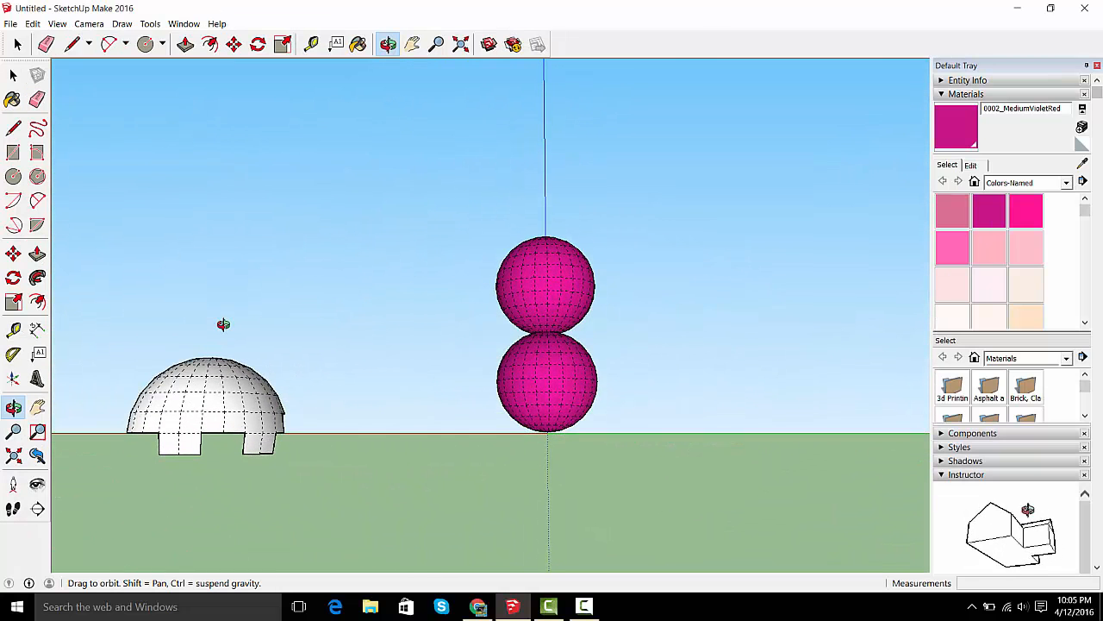
pyautogui.click(38, 101)
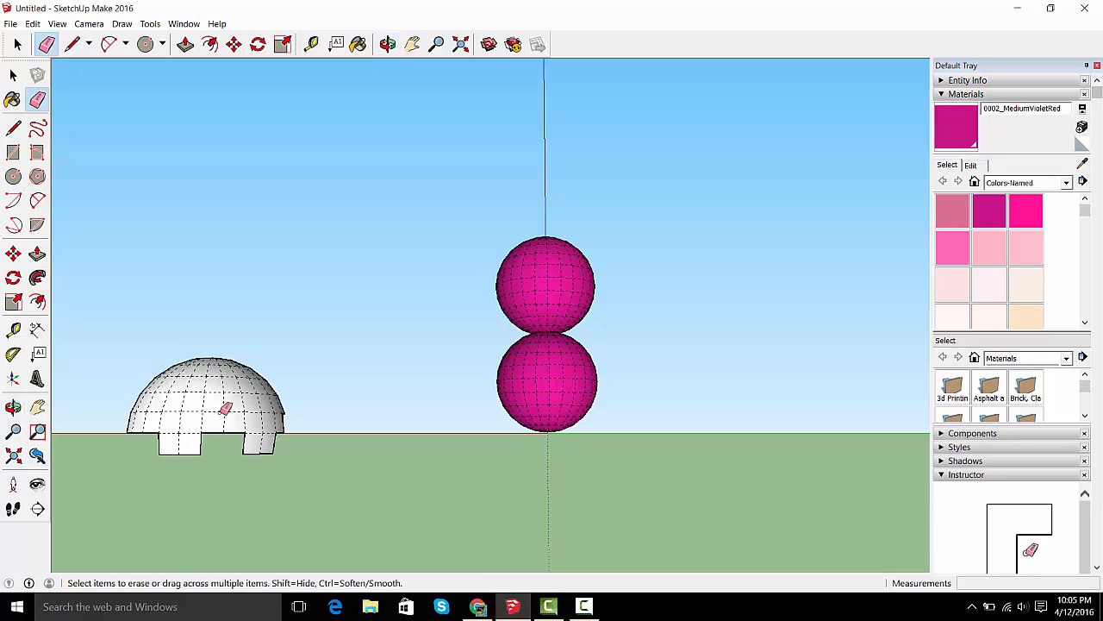
pyautogui.moveTo(171, 445); pyautogui.dragTo(298, 443)
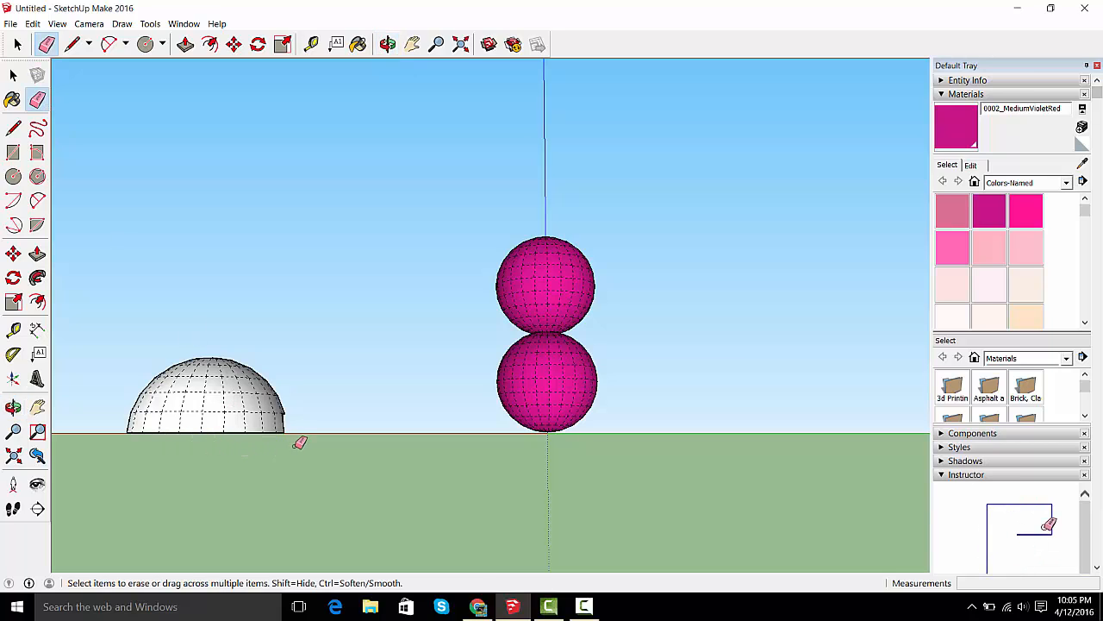
# - Try to move the white dome by picking a point on its surface without selecting it first
pyautogui.click(387, 44)
pyautogui.moveTo(392, 274); pyautogui.dragTo(421, 343)
pyautogui.moveTo(215, 454); pyautogui.dragTo(108, 419)
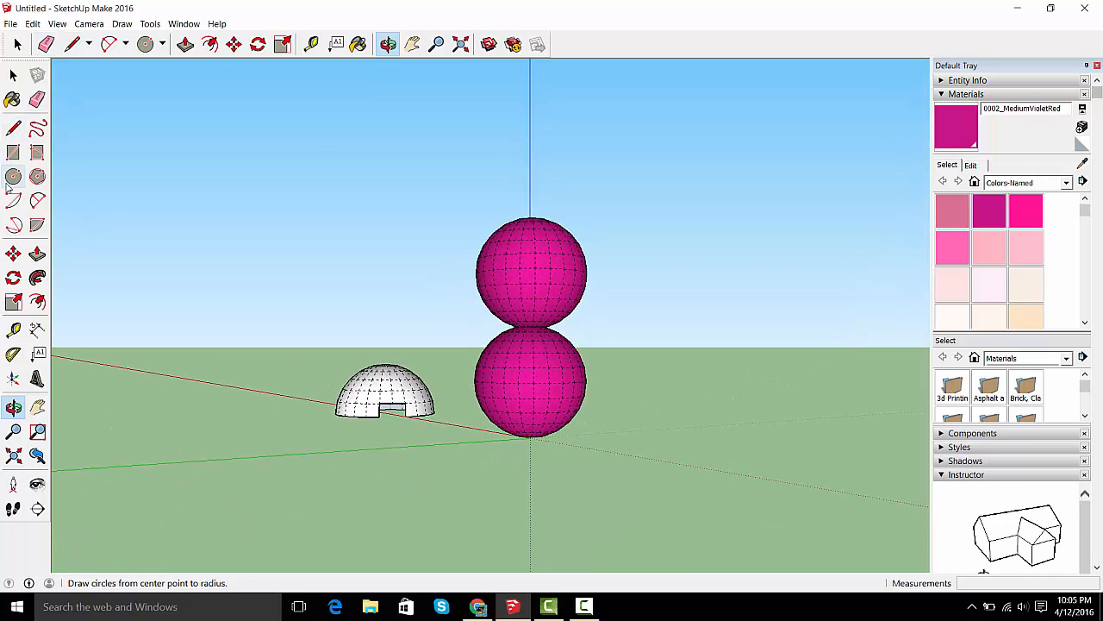
pyautogui.click(13, 254)
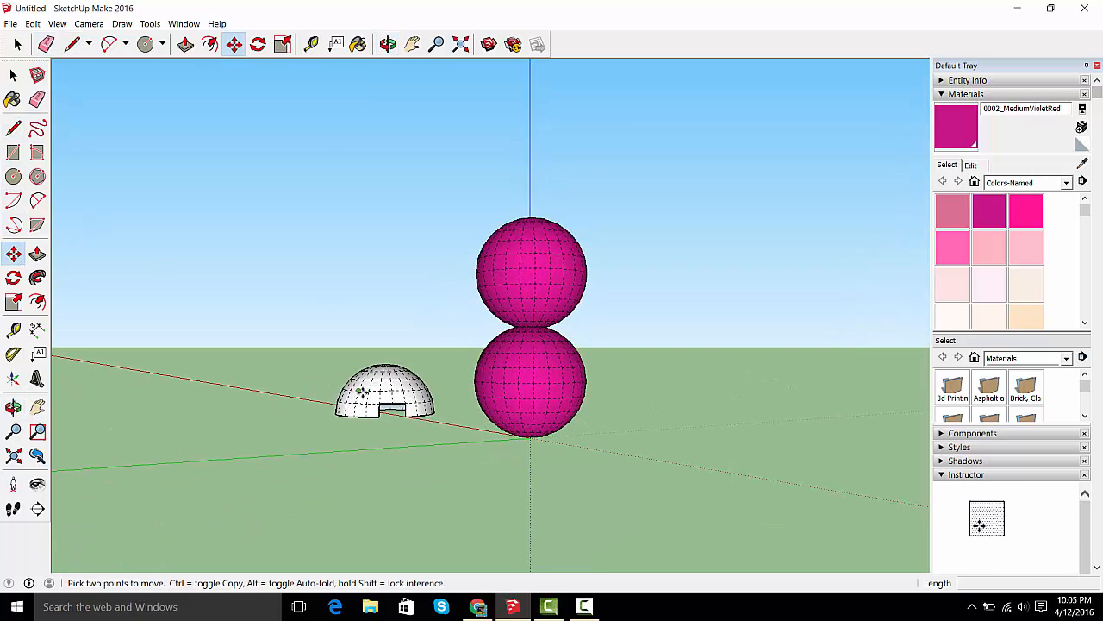
pyautogui.moveTo(362, 391); pyautogui.dragTo(372, 363)
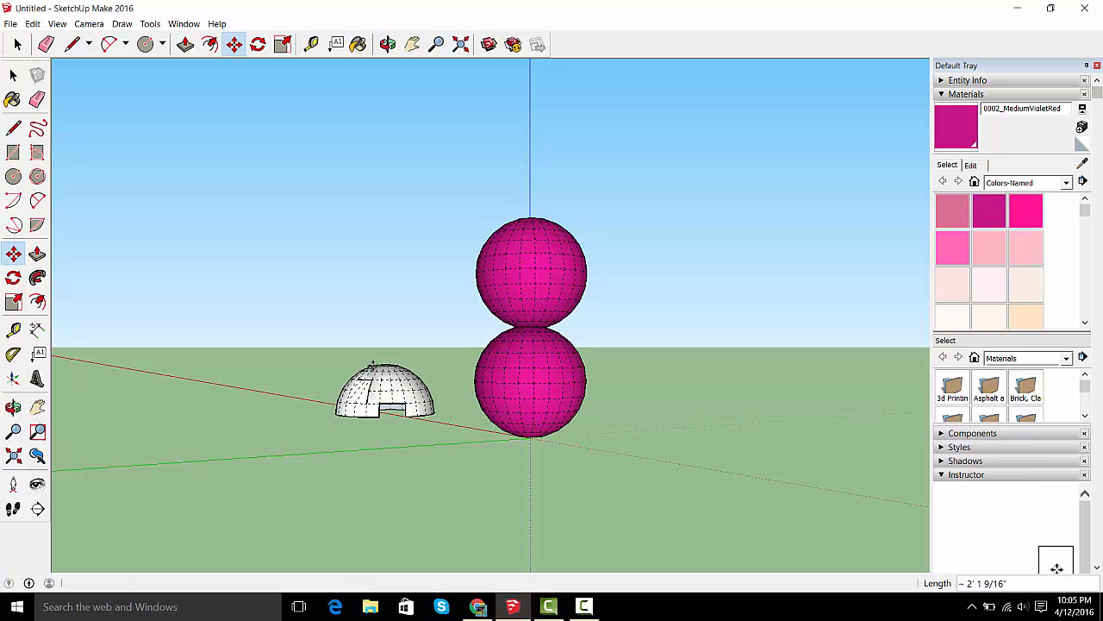
pyautogui.click(372, 362)
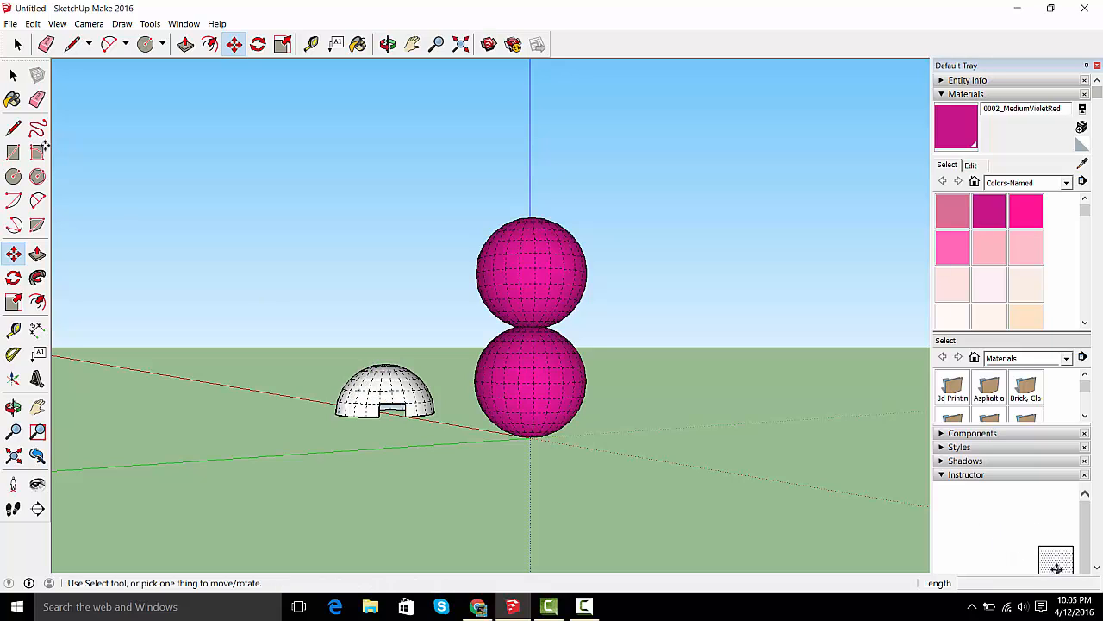
# - Select the whole white dome and move it onto the upper pink sphere so it sits like a cap
pyautogui.click(13, 76)
pyautogui.moveTo(332, 362); pyautogui.dragTo(456, 444)
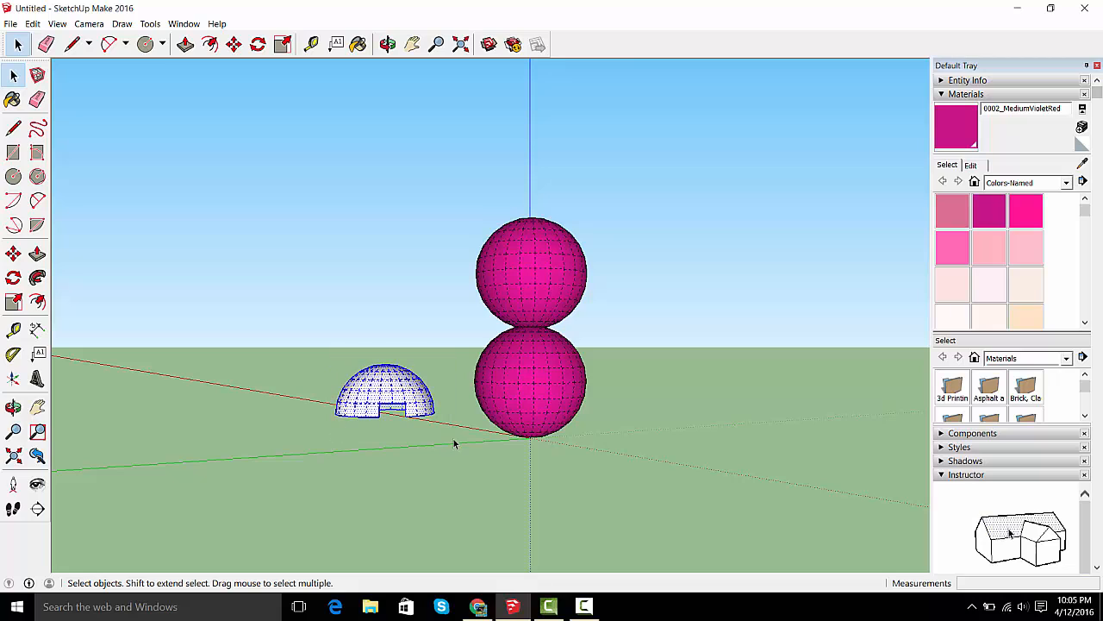
pyautogui.click(13, 254)
pyautogui.click(369, 388)
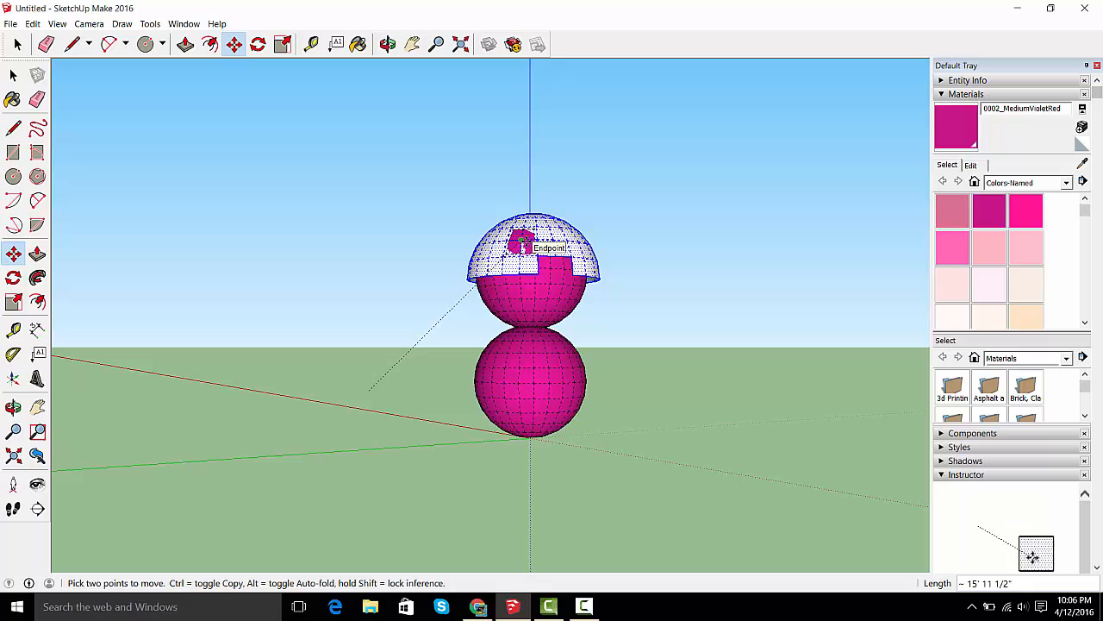
pyautogui.click(527, 244)
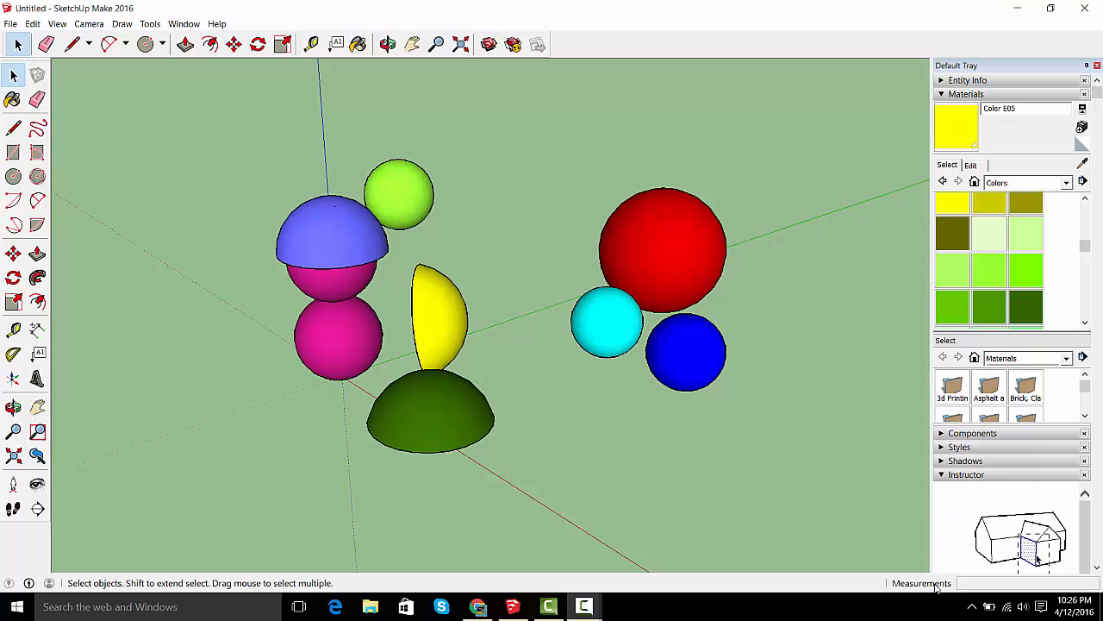
pyautogui.moveTo(568, 614)
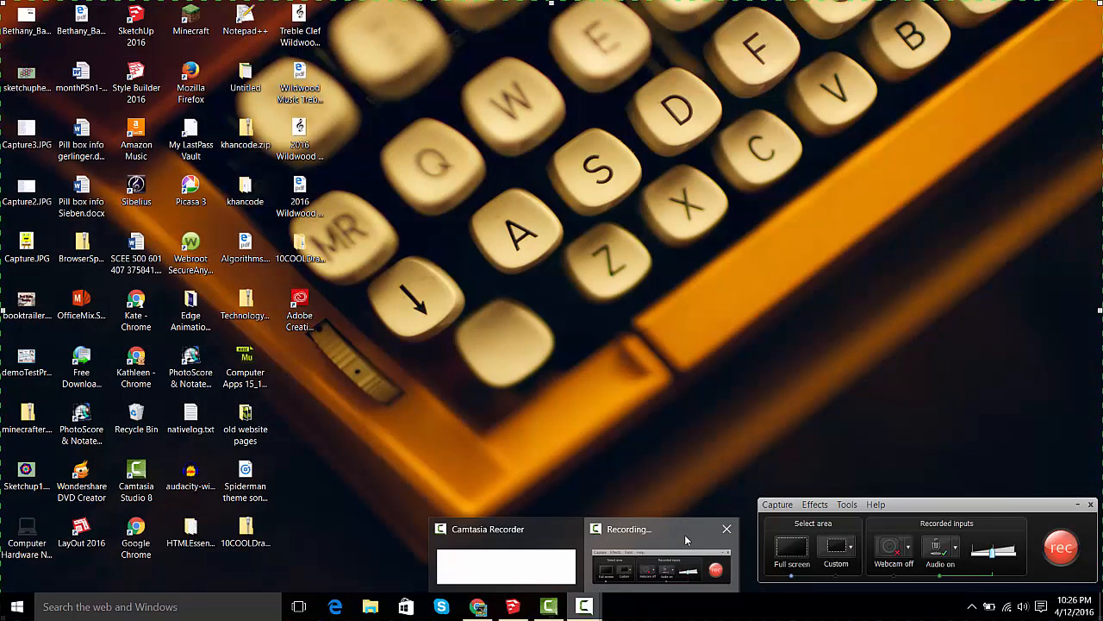
pyautogui.click(684, 534)
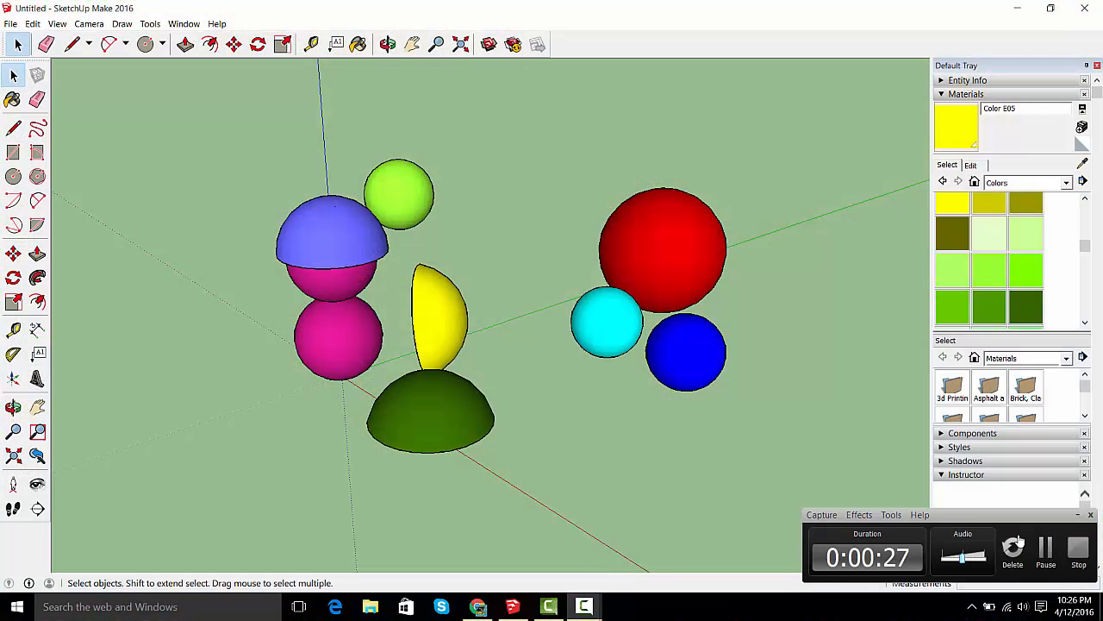